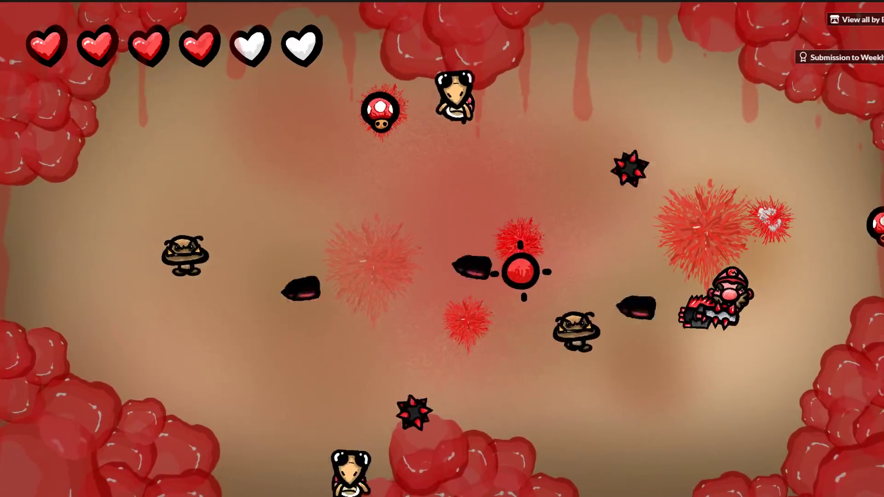
{"action": "key", "text": "a"}
{"action": "left_click", "coordinate": [518, 260]}
{"action": "key", "text": "w"}
{"action": "left_click", "coordinate": [510, 255]}
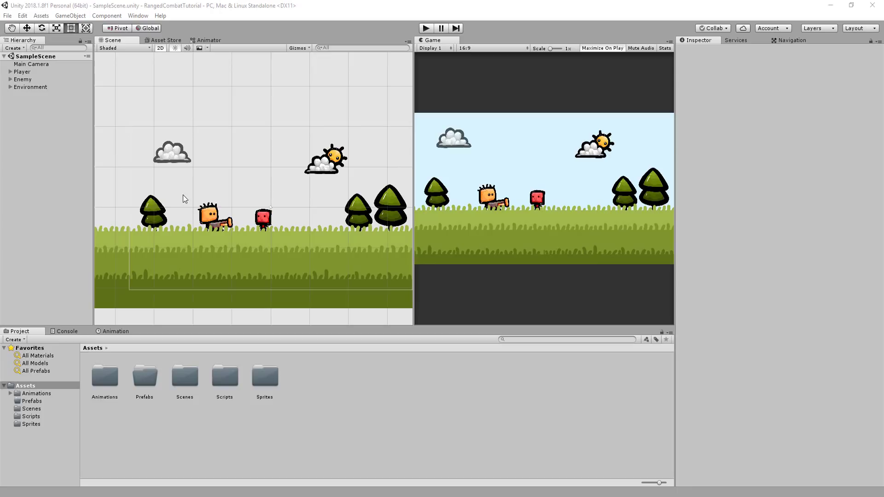
- Play-test the scene by walking the player back and forth past the enemy, and stop play mode
{"action": "left_click", "coordinate": [425, 28]}
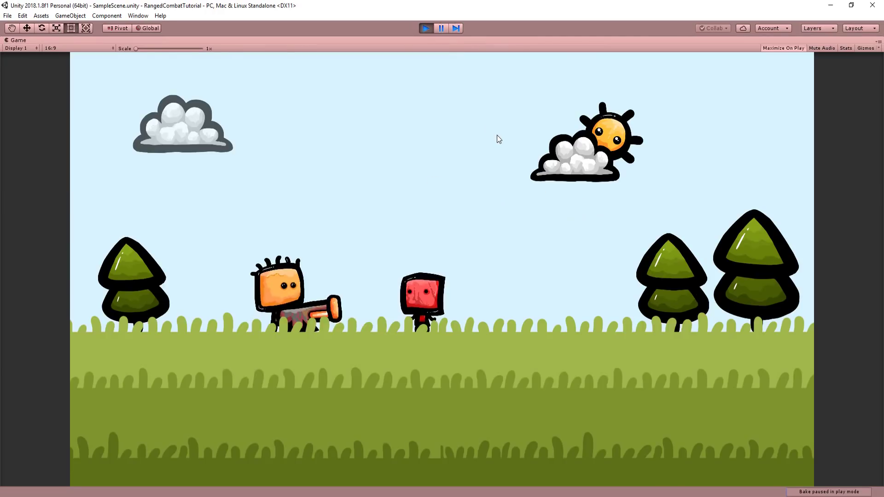
{"action": "key", "text": "d"}
{"action": "key", "text": "a"}
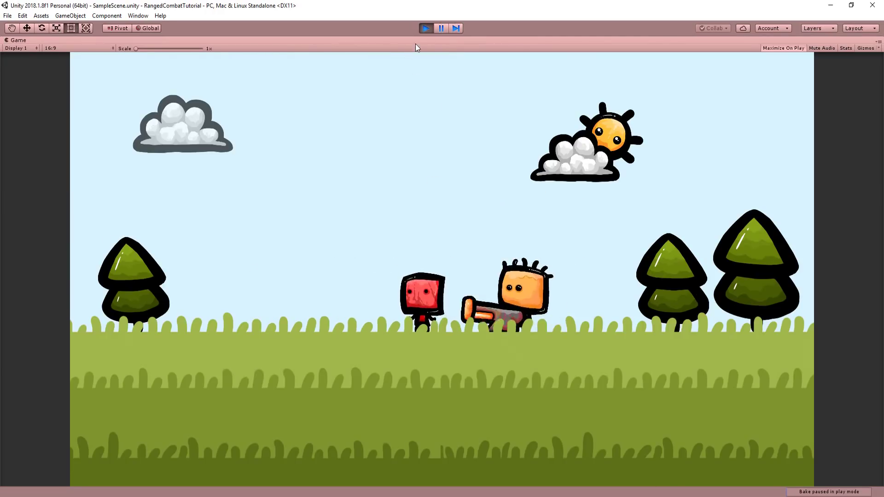
{"action": "key", "text": "d"}
{"action": "key", "text": "a"}
{"action": "key", "text": "d"}
{"action": "key", "text": "d"}
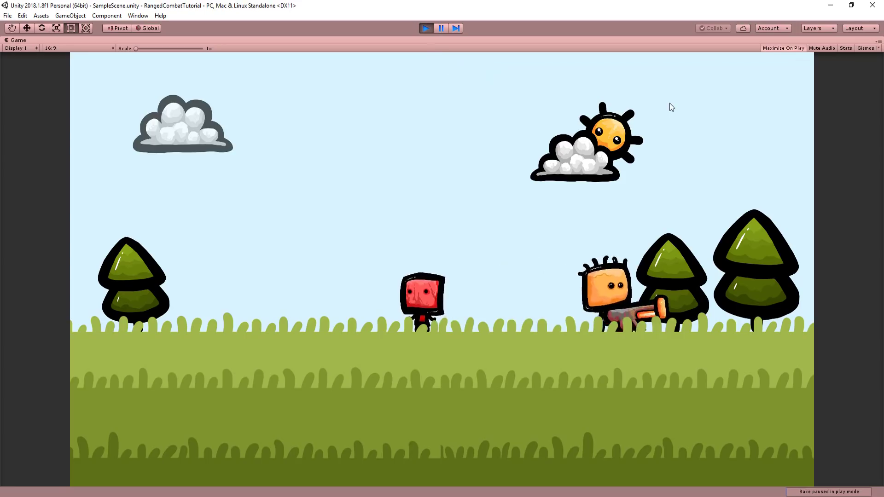
{"action": "key", "text": "a"}
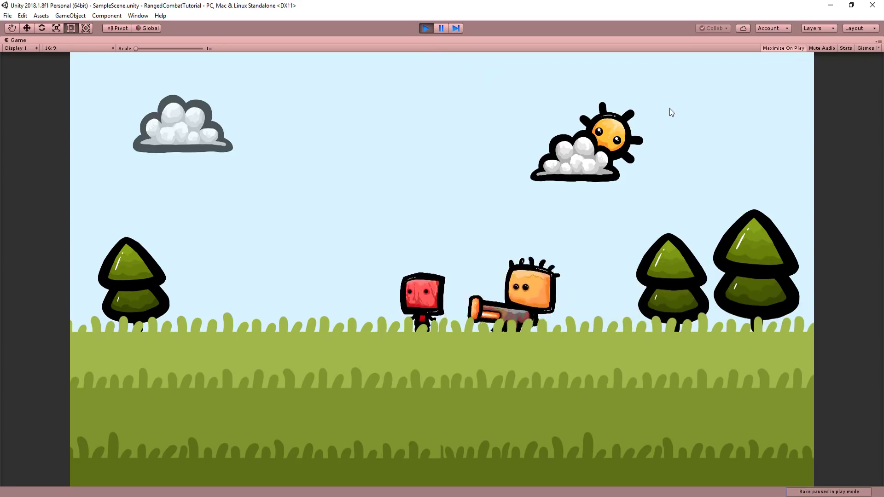
{"action": "key", "text": "d"}
{"action": "key", "text": "a"}
{"action": "key", "text": "d"}
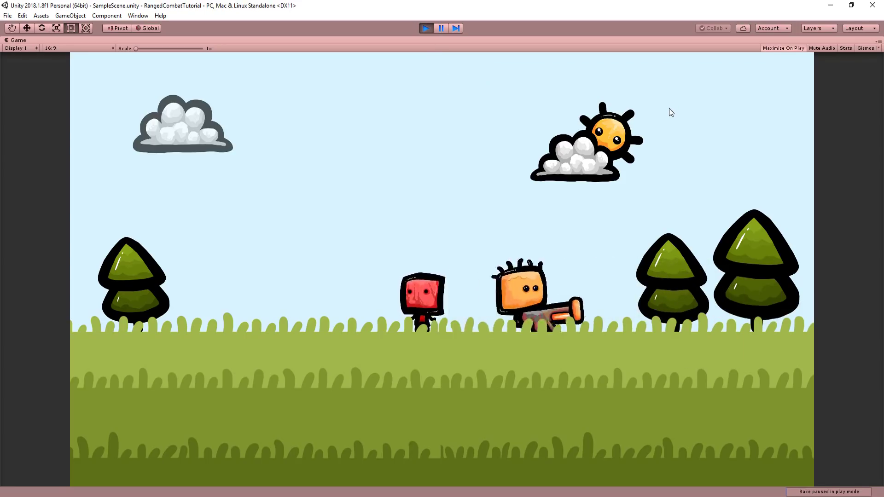
{"action": "key", "text": "a"}
{"action": "key", "text": "d"}
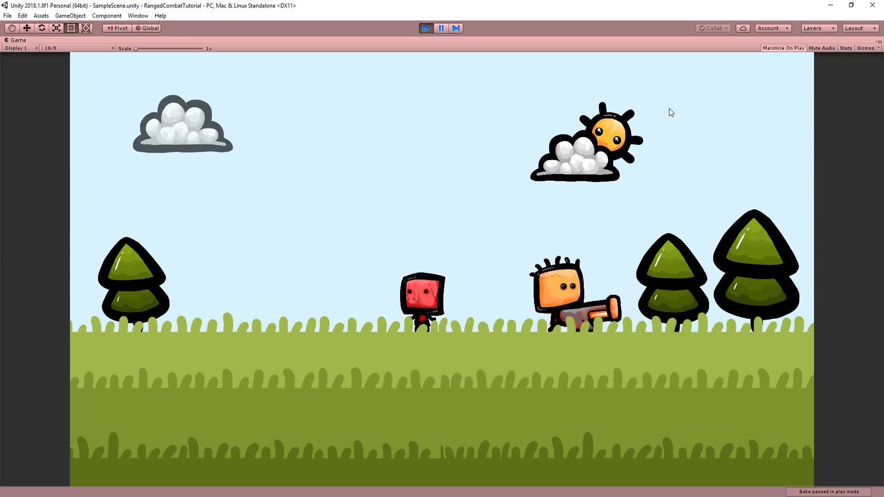
{"action": "key", "text": "a"}
{"action": "key", "text": "ctrl+p"}
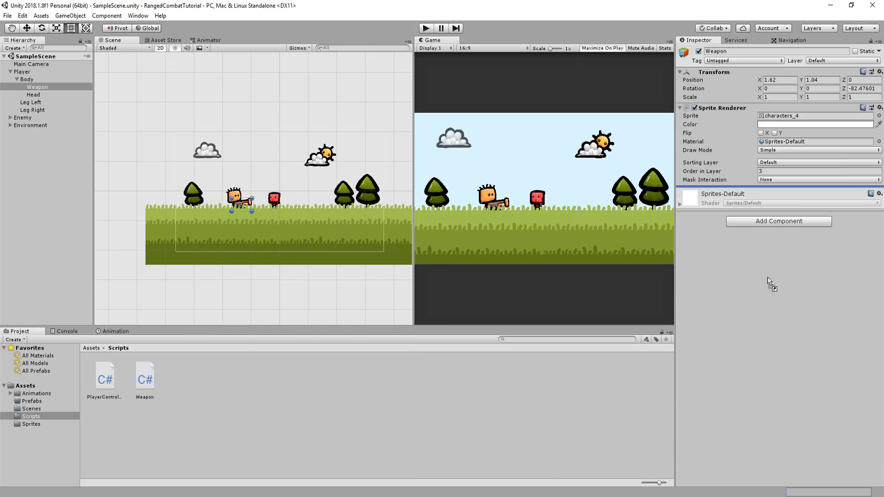
- Attach the Weapon script to the player's Weapon object and open the script for editing
{"action": "left_click_drag", "start_coordinate": [766, 277], "coordinate": [777, 269]}
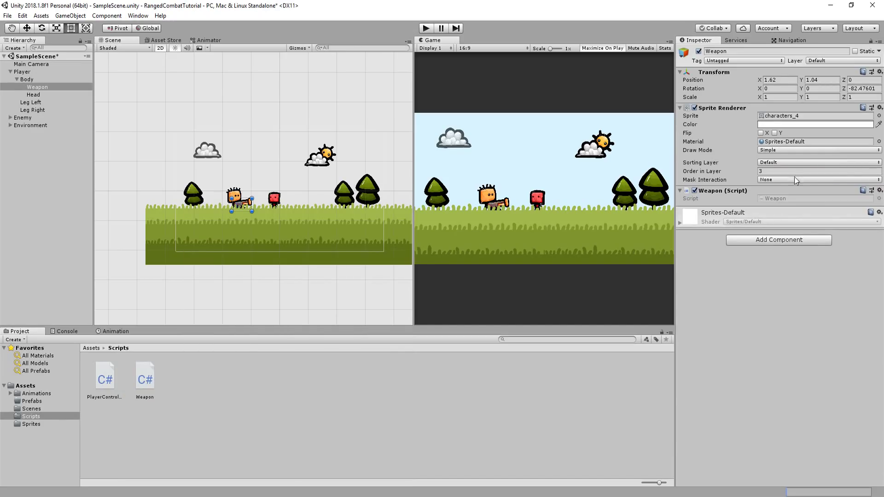
{"action": "double_click", "coordinate": [772, 195]}
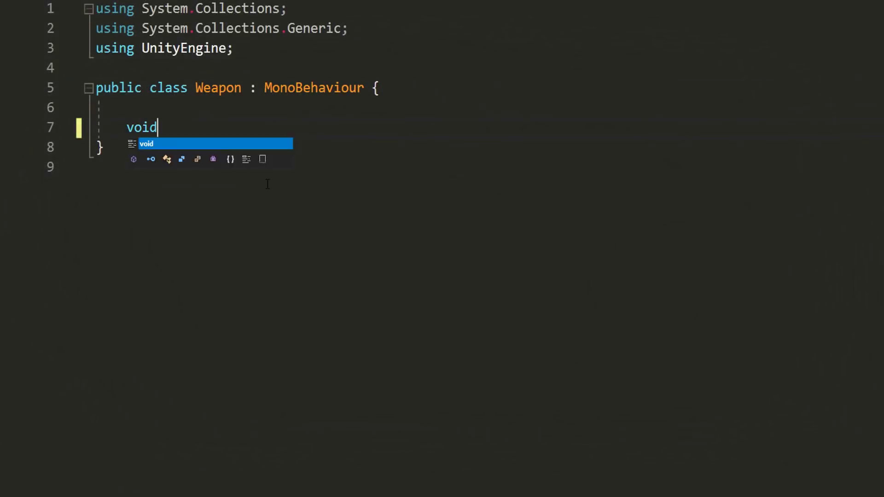
- Add an Update method declaring Vector3 difference as Camera.main.ScreenToWorldPoint(Input.mousePosition) - transform.position
{"action": "type", "text": "Up"}
{"action": "key", "text": "Return"}
{"action": "type", "text": "Vec"}
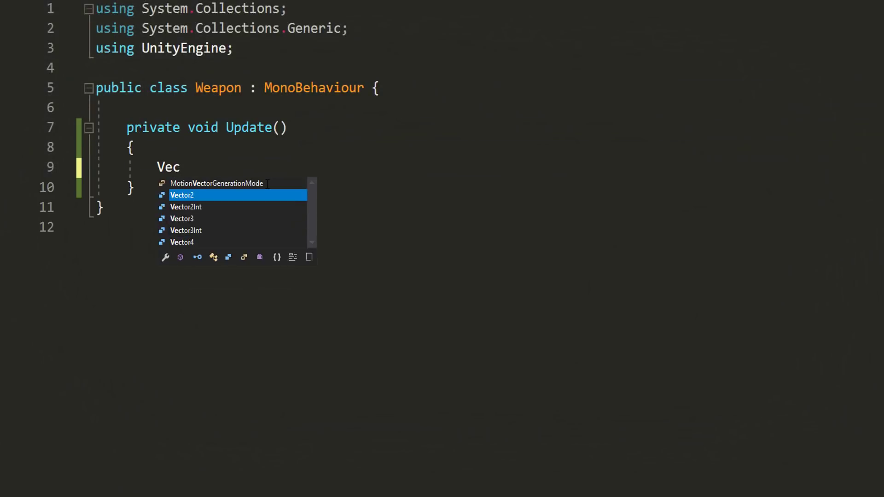
{"action": "key", "text": "Down"}
{"action": "key", "text": "Down"}
{"action": "key", "text": "Tab"}
{"action": "type", "text": "di"}
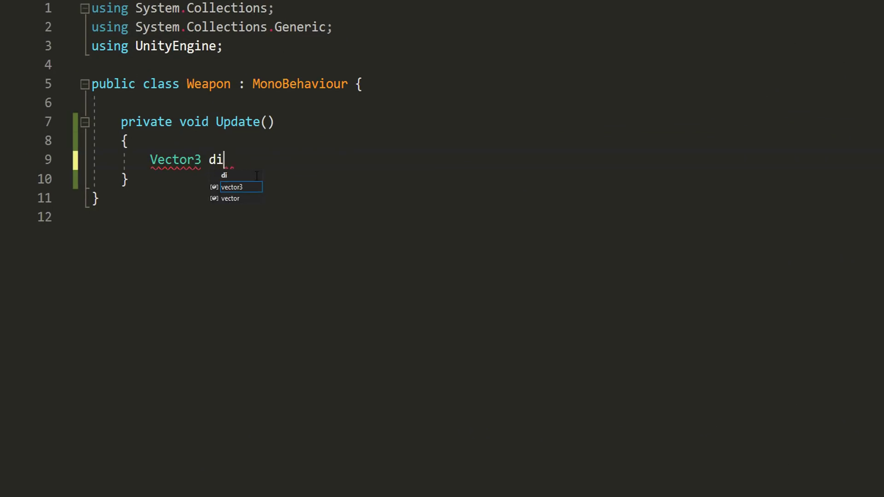
{"action": "type", "text": "fference = Camera.main.ScreenToWorldPoint(Input.mousePosition) - transform.position;"}
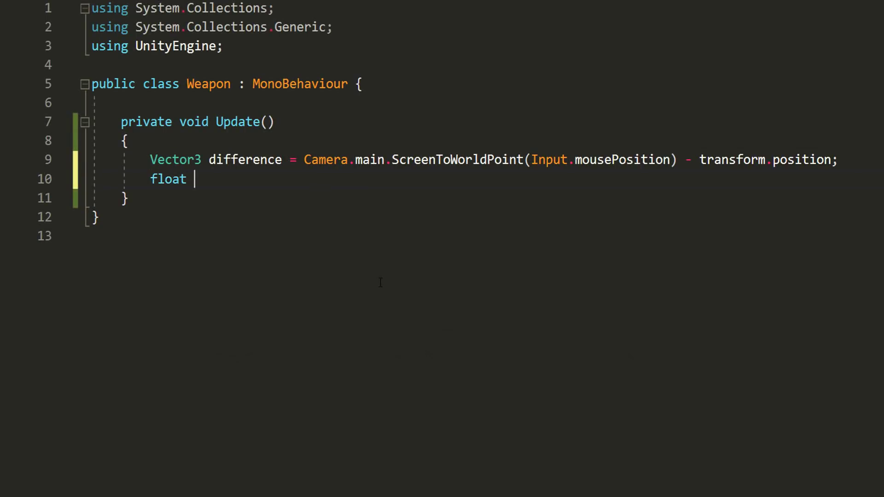
- Declare float rotZ as Mathf.Atan2(difference.y, difference.x) * Mathf.Rad2Deg in Update and save the script
{"action": "type", "text": "rotZ = Mathf.Atan2(difference.y, difference"}
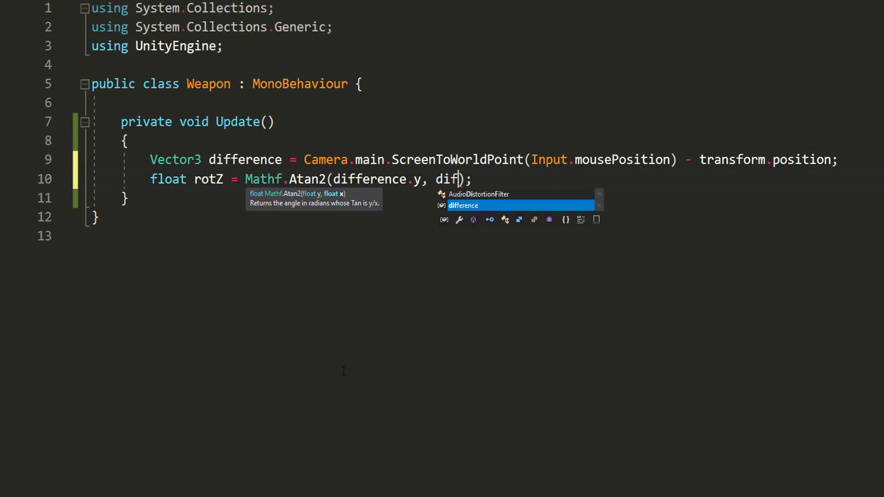
{"action": "type", "text": ".x) * Mathf.Rad2Deg"}
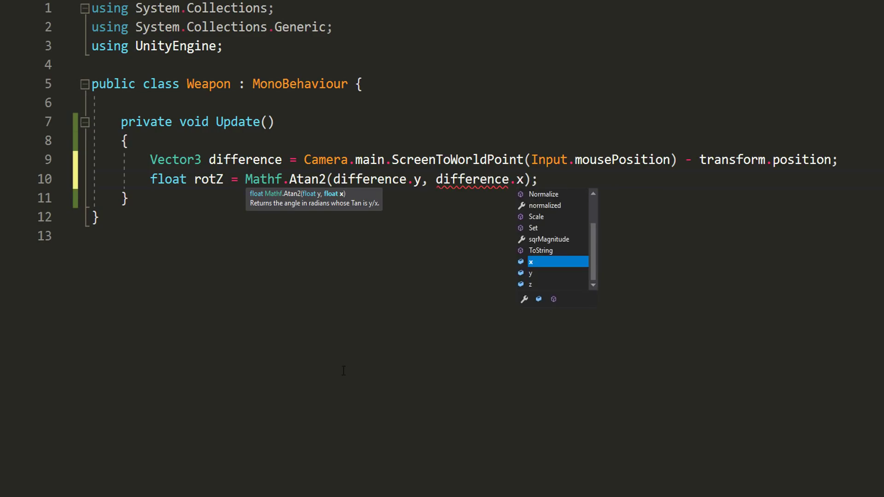
{"action": "key", "text": "ctrl+s"}
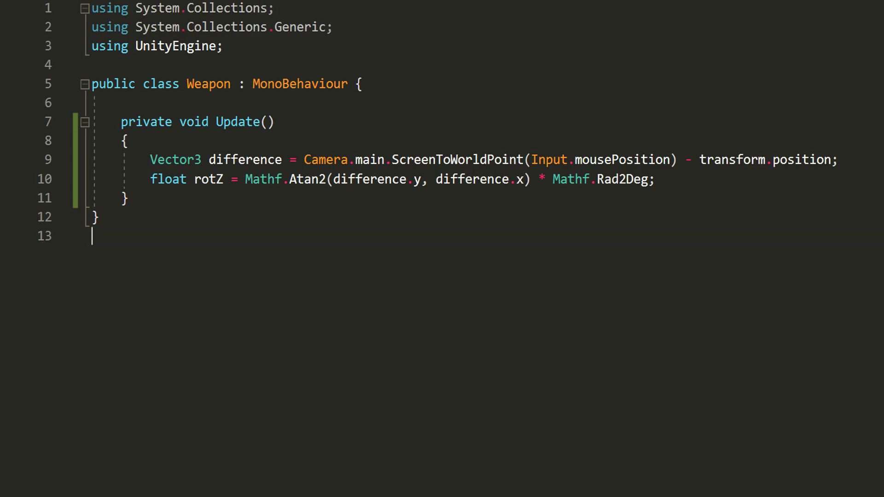
- Below the rotZ line, set transform.rotation to Quaternion.Euler(0f, 0f, rotZ + offset)
{"action": "left_click", "coordinate": [659, 179]}
{"action": "key", "text": "Return"}
{"action": "type", "text": "transform.ro"}
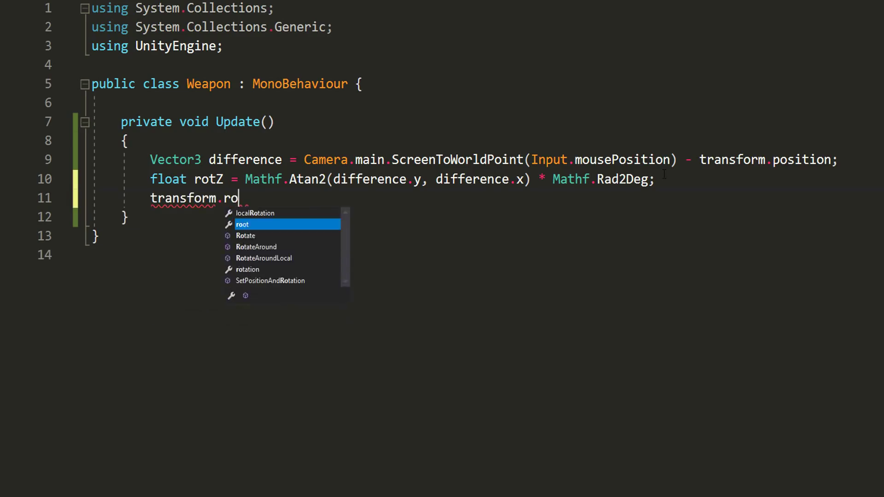
{"action": "type", "text": "tation = Quaternion.Euler(0f, );0f, 0f,"}
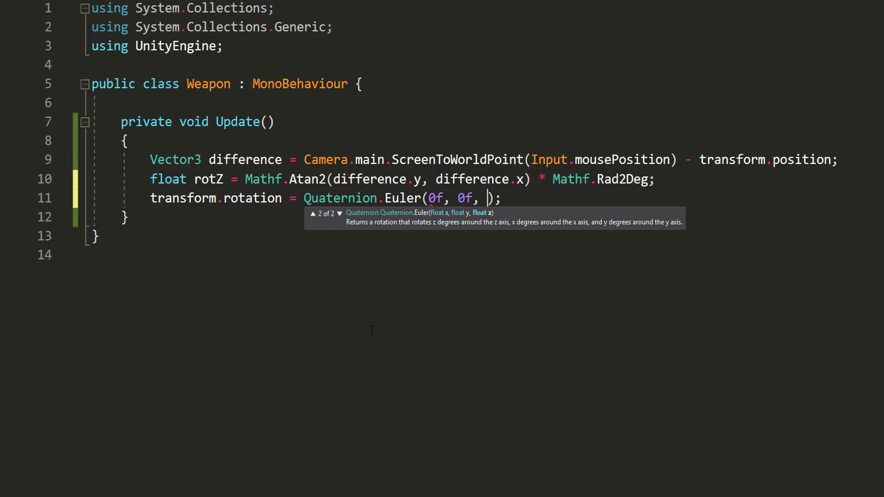
{"action": "type", "text": " rotZ"}
{"action": "type", "text": " + offset"}
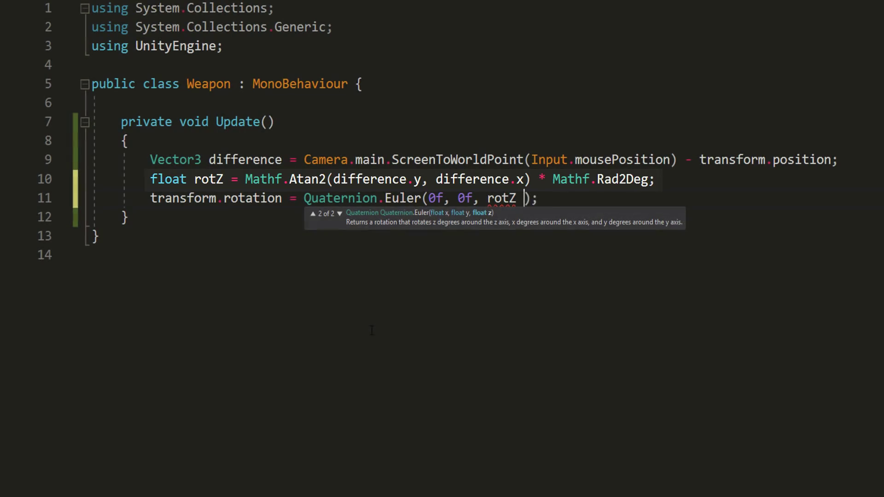
- Declare a public float offset at the top of the Weapon class and save the script
{"action": "left_click", "coordinate": [376, 81]}
{"action": "key", "text": "Return"}
{"action": "key", "text": "Return"}
{"action": "type", "text": "public float "}
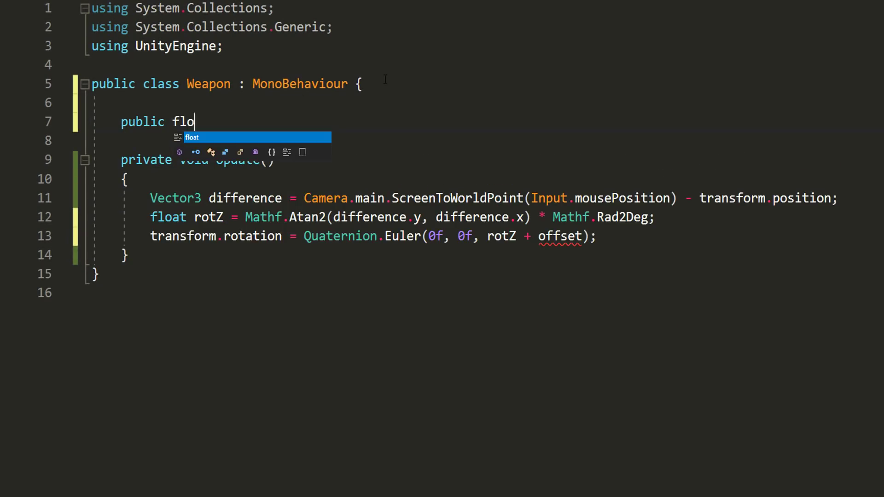
{"action": "type", "text": "offset;"}
{"action": "key", "text": "ctrl+s"}
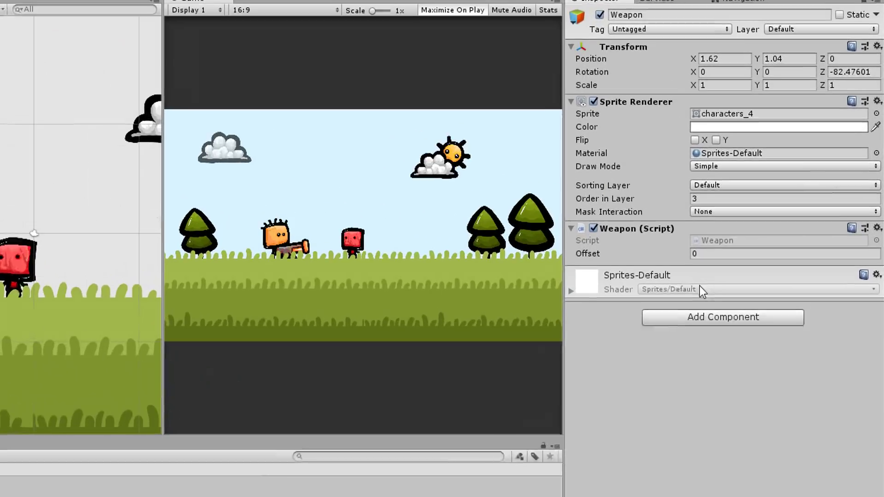
- Set the Weapon script's Offset to -90 and run the scene to test the weapon's rotation
{"action": "left_click", "coordinate": [698, 257]}
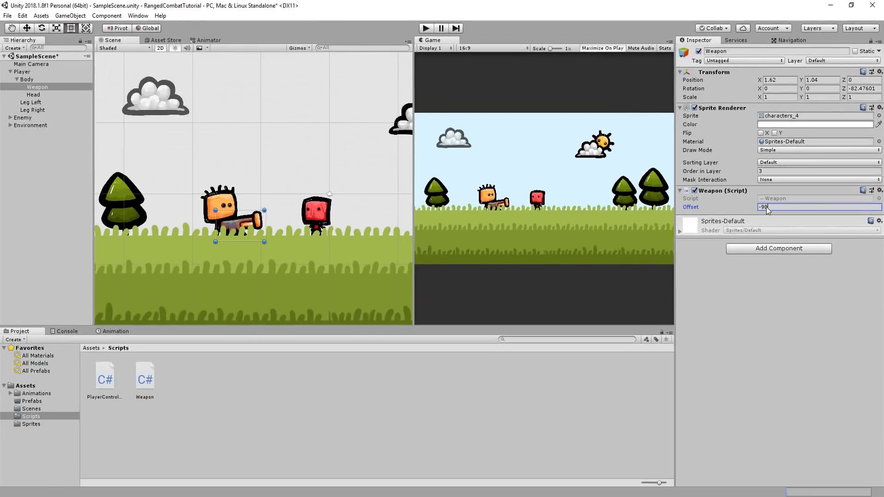
{"action": "key", "text": "ctrl+p"}
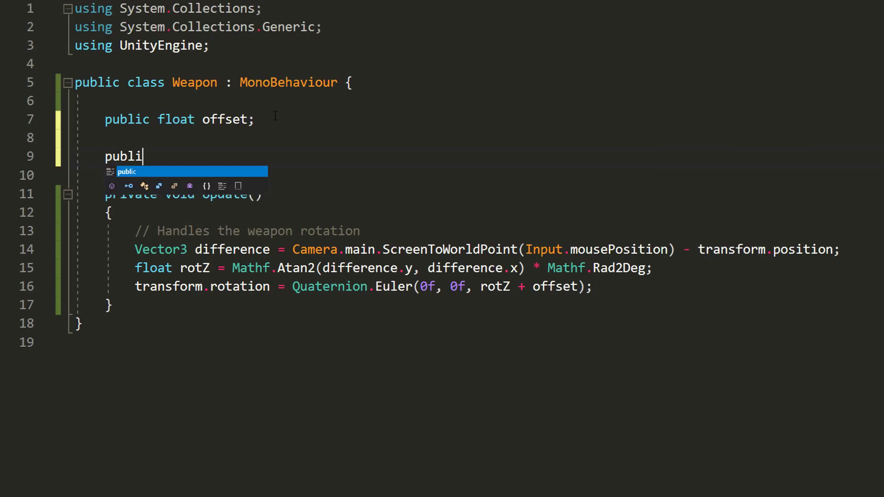
- Declare a public GameObject projectile, add an if (Input.GetMouseButtonDown(0)) block at the end of Update, and save
{"action": "type", "text": "c GameObject p"}
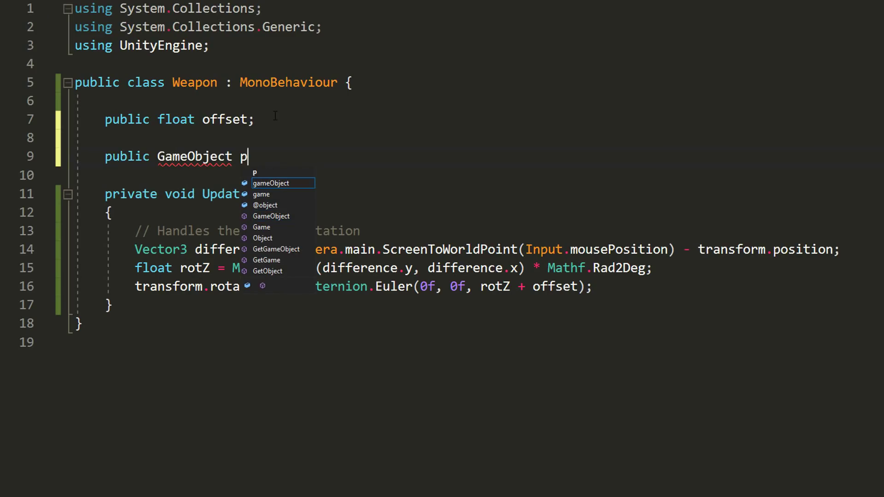
{"action": "type", "text": "rojectile;"}
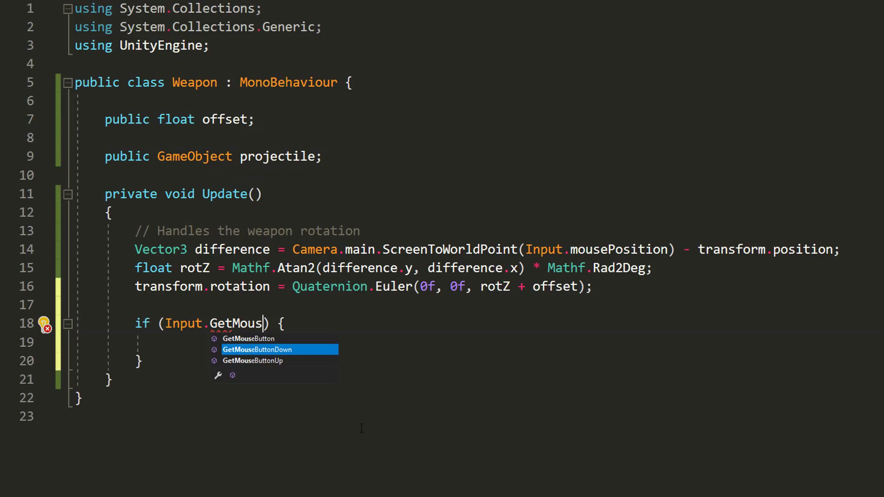
{"action": "type", "text": "eButtonDown(0)) {"}
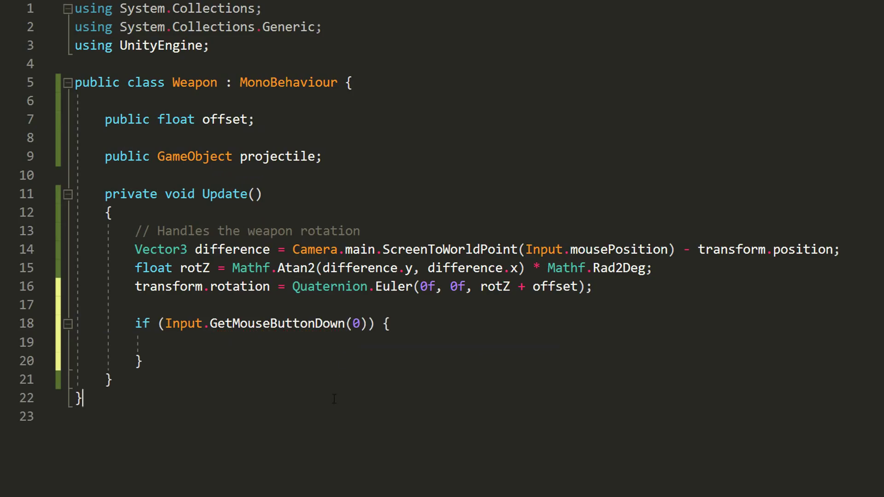
{"action": "key", "text": "ctrl+s"}
- Begin an Instantiate call with projectile inside the if block and declare a public Transform shotPoint under the projectile variable
{"action": "type", "text": "Instantiate(projectile,);"}
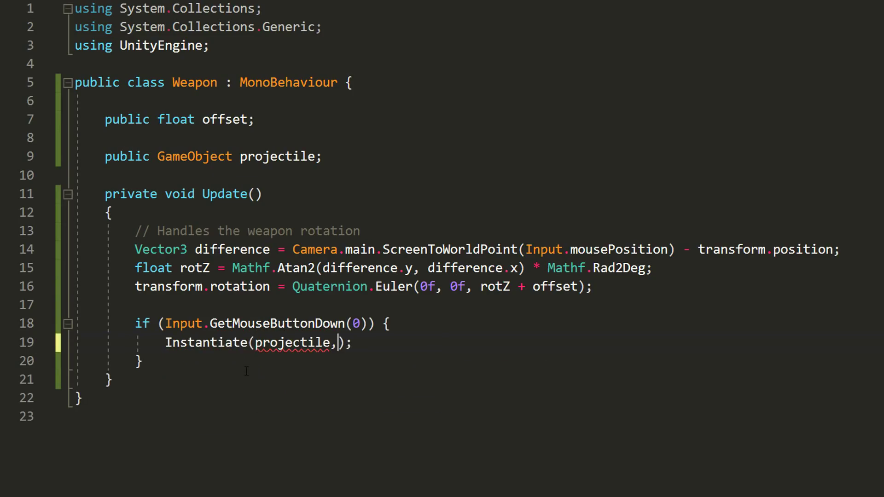
{"action": "left_click", "coordinate": [343, 156]}
{"action": "key", "text": "Return"}
{"action": "type", "text": "public Transform"}
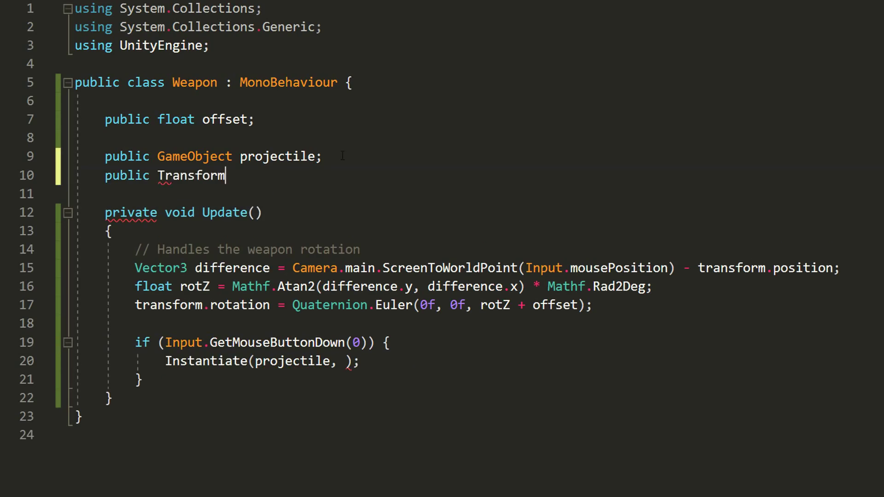
{"action": "type", "text": " shotPoint;"}
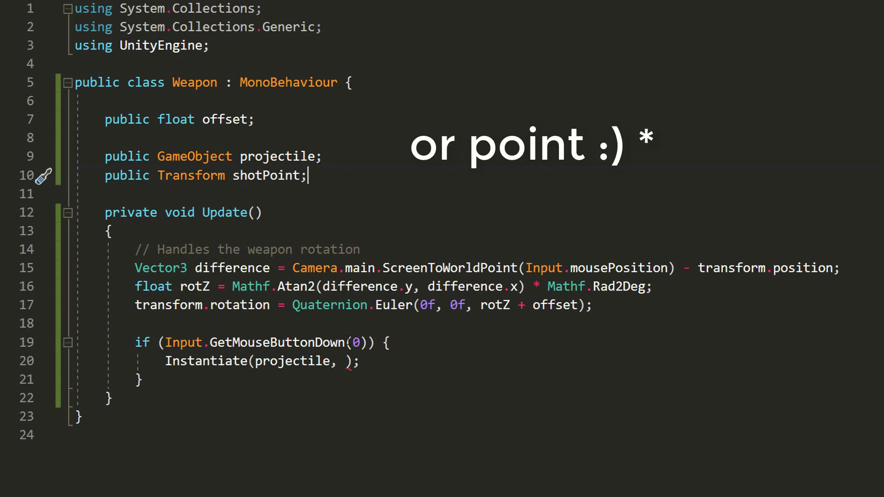
{"action": "type", "text": "shotPoint."}
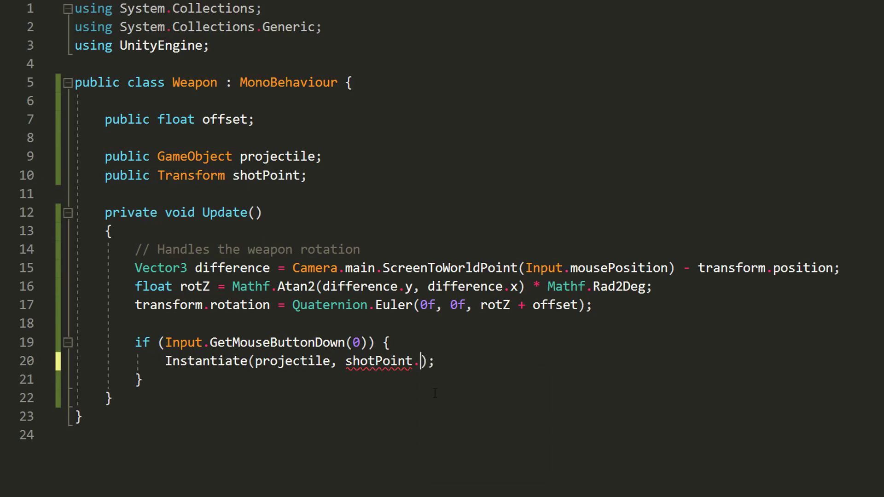
{"action": "type", "text": "position, "}
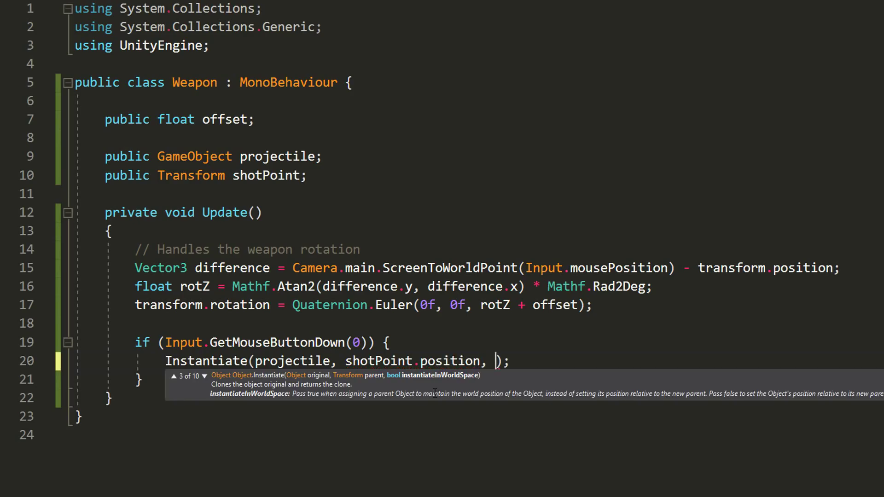
{"action": "type", "text": "transform.rotation"}
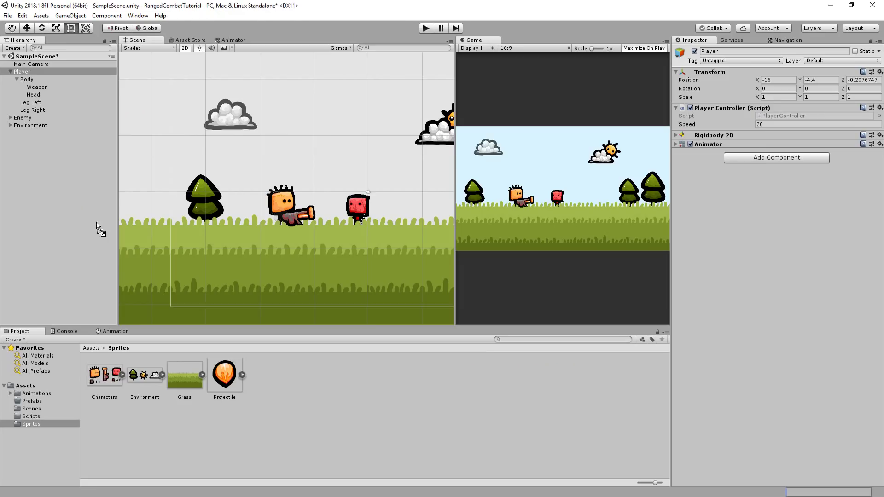
- Switch to Unity and place the Projectile sprite in the scene above the enemy, at about X 0, Y 4.54
{"action": "left_click_drag", "start_coordinate": [225, 372], "coordinate": [355, 193]}
{"action": "scroll", "coordinate": [401, 176], "scroll_direction": "up", "scroll_amount": 4}
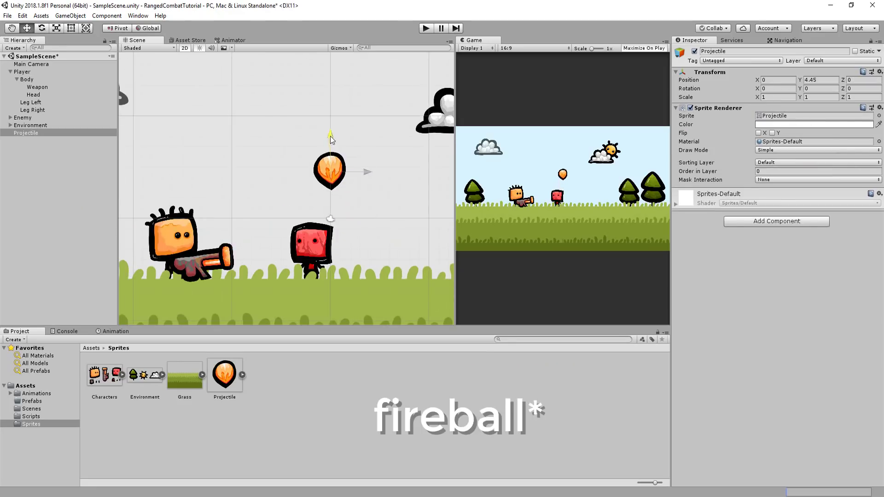
- Turn the Projectile object into a prefab in the Prefabs folder and assign it to the Weapon script's Projectile field
{"action": "left_click", "coordinate": [32, 401]}
{"action": "left_click_drag", "start_coordinate": [28, 133], "coordinate": [178, 396]}
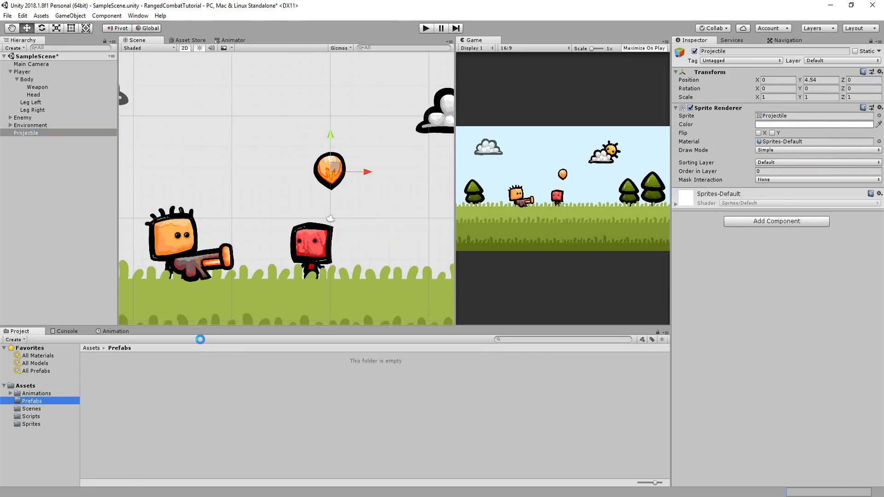
{"action": "left_click_drag", "start_coordinate": [200, 339], "coordinate": [201, 343]}
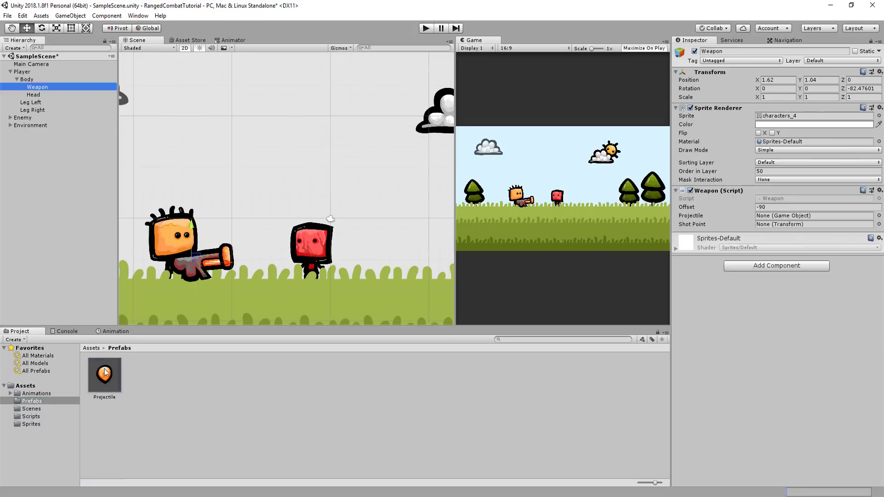
{"action": "left_click_drag", "start_coordinate": [104, 375], "coordinate": [789, 216]}
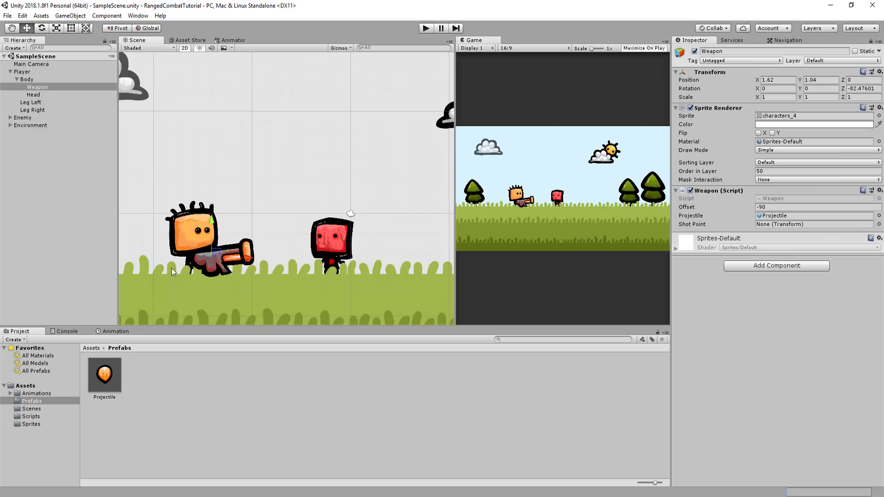
- Create an empty child object named Shot Point under Weapon and move it to the weapon's tip
{"action": "right_click", "coordinate": [49, 87]}
{"action": "left_click", "coordinate": [68, 165]}
{"action": "type", "text": "Shot Point"}
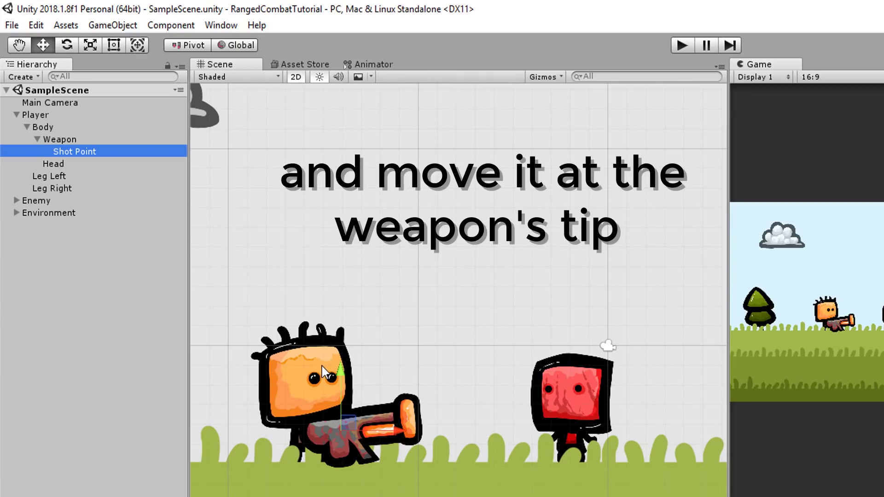
{"action": "left_click_drag", "start_coordinate": [337, 430], "coordinate": [418, 417]}
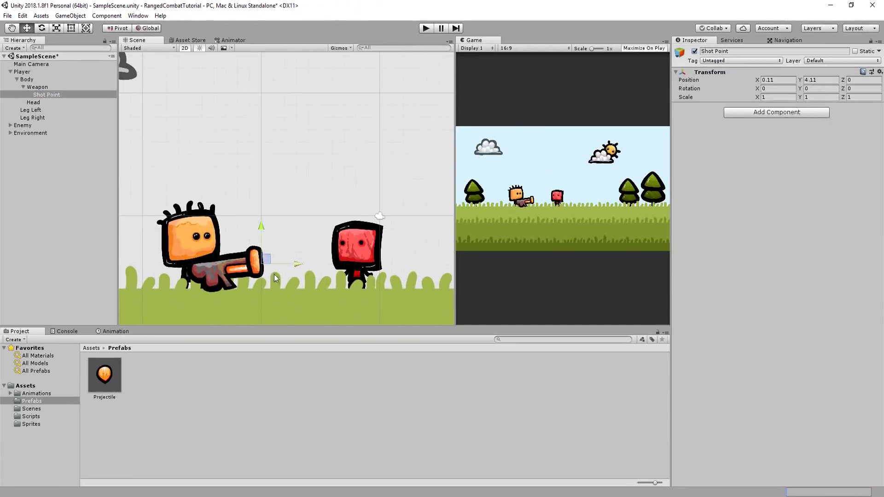
- Assign the Shot Point object to the Shot Point field of the Weapon script
{"action": "left_click", "coordinate": [37, 87]}
{"action": "left_click_drag", "start_coordinate": [46, 95], "coordinate": [763, 226]}
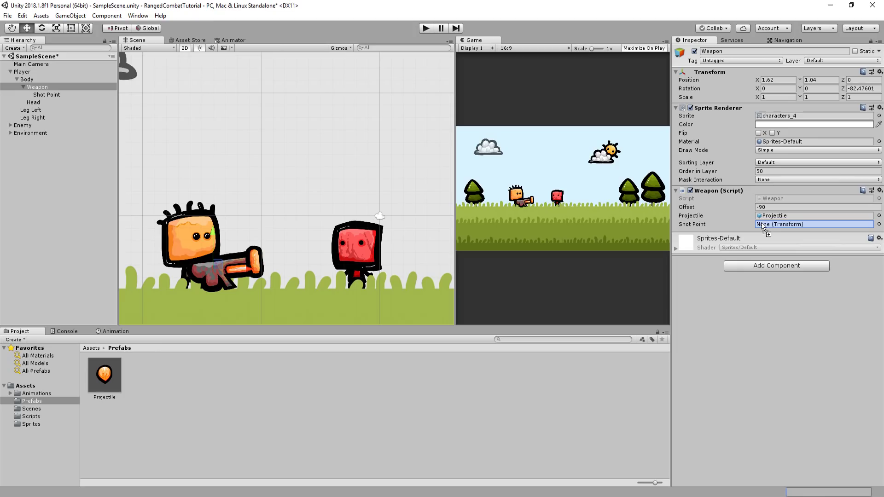
{"action": "left_click_drag", "start_coordinate": [764, 226], "coordinate": [764, 226]}
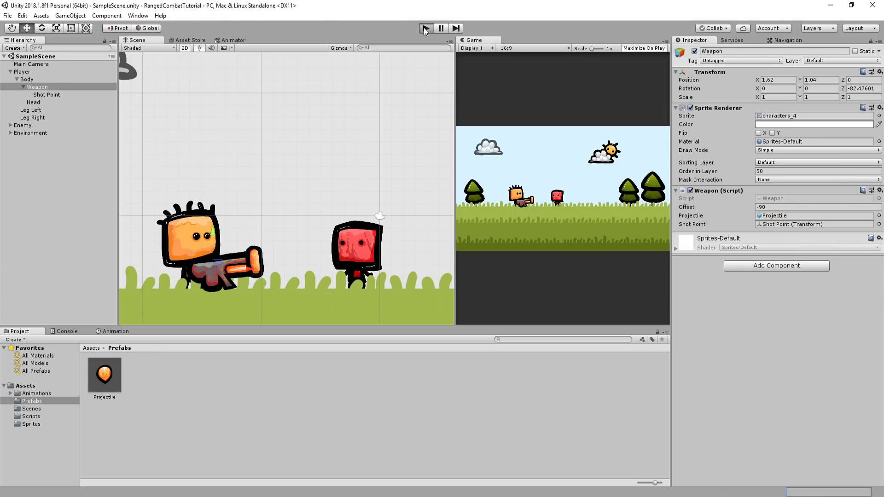
- Play the game and test shooting by walking the player both ways and firing projectiles in various directions
{"action": "left_click", "coordinate": [425, 28]}
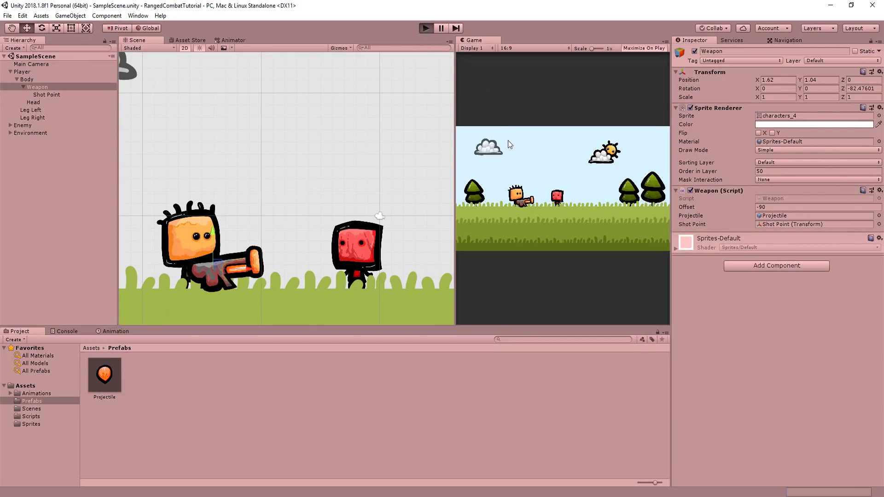
{"action": "key", "text": "a"}
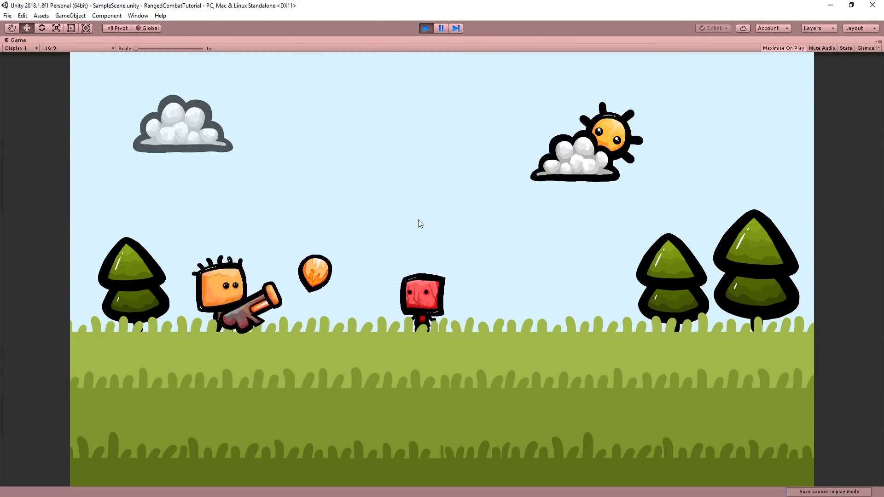
{"action": "key", "text": "d"}
{"action": "left_click", "coordinate": [175, 180]}
{"action": "key", "text": "d"}
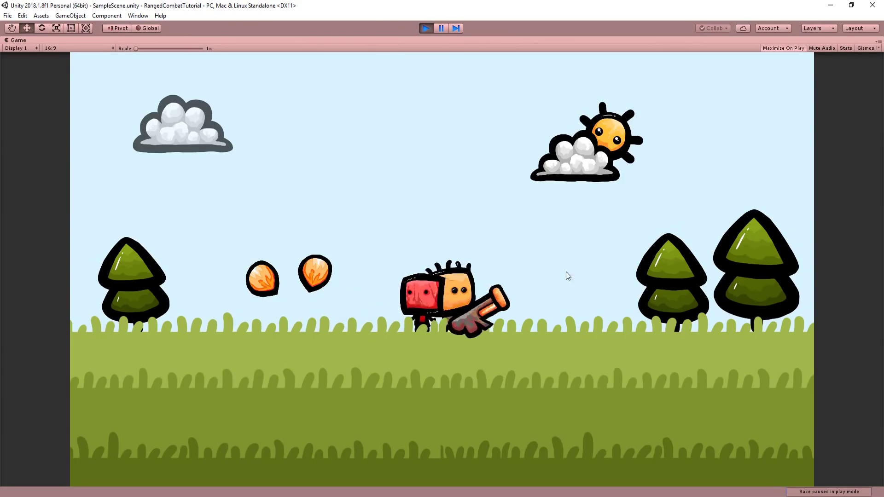
{"action": "key", "text": "a"}
{"action": "left_click", "coordinate": [601, 297]}
{"action": "key", "text": "d"}
{"action": "left_click", "coordinate": [451, 278]}
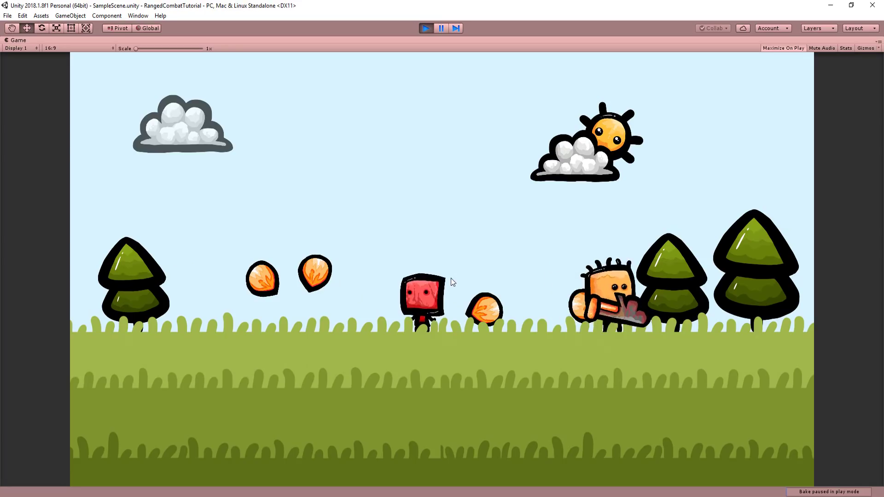
{"action": "key", "text": "a"}
{"action": "left_click", "coordinate": [508, 160]}
{"action": "left_click", "coordinate": [645, 175]}
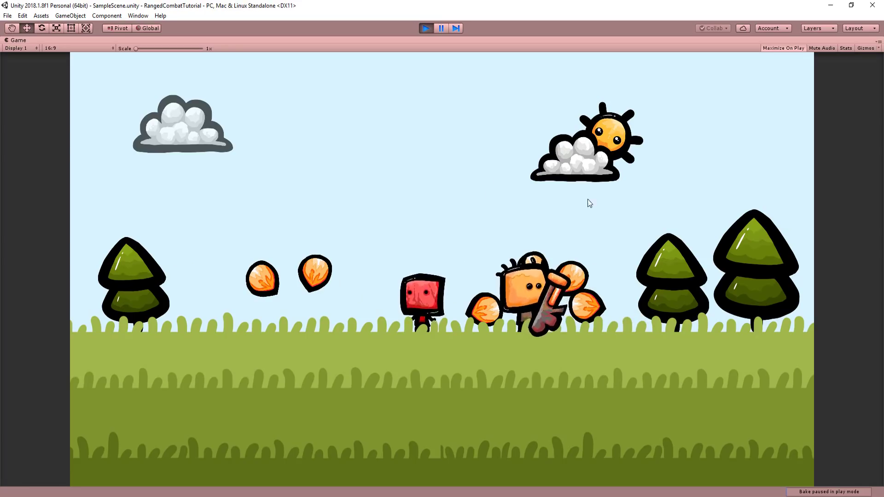
{"action": "key", "text": "a"}
{"action": "left_click", "coordinate": [433, 189]}
{"action": "key", "text": "a"}
{"action": "left_click", "coordinate": [263, 202]}
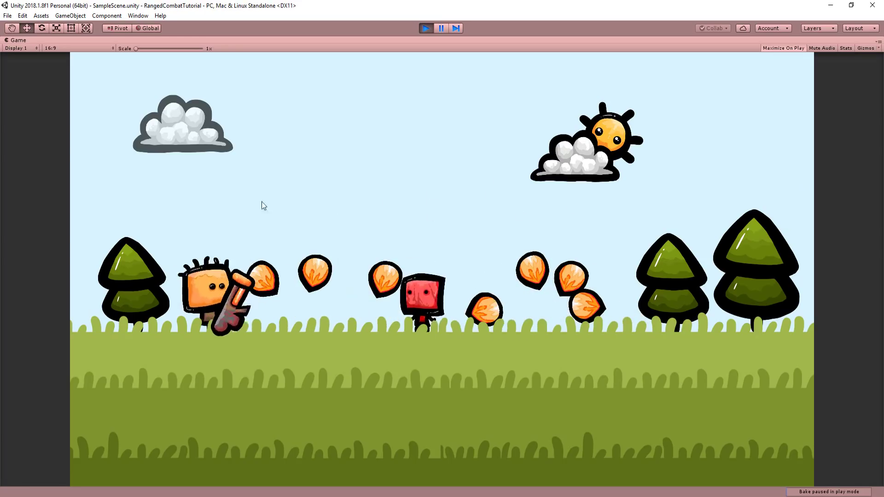
{"action": "left_click", "coordinate": [189, 194]}
{"action": "key", "text": "d"}
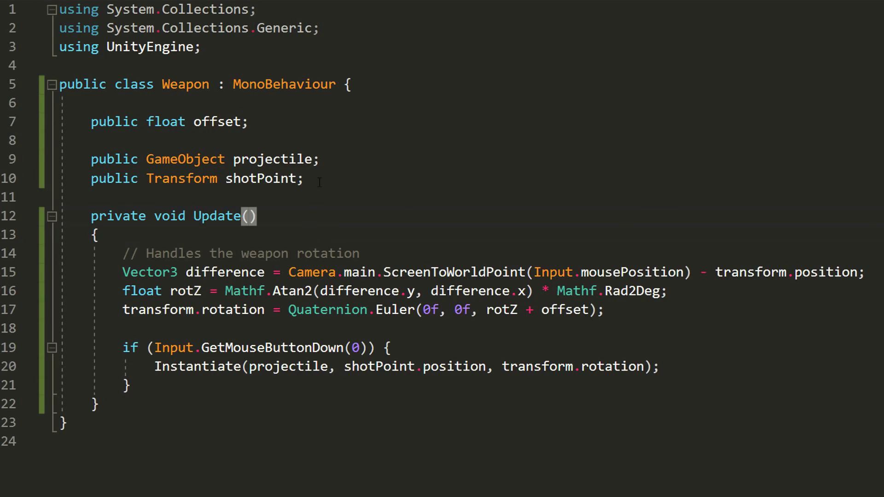
- In the Weapon script, declare a private float timeBtwShots and a public float startTimeBtwShots below the shotPoint variable
{"action": "left_click", "coordinate": [319, 182]}
{"action": "key", "text": "Return"}
{"action": "key", "text": "Return"}
{"action": "type", "text": "private"}
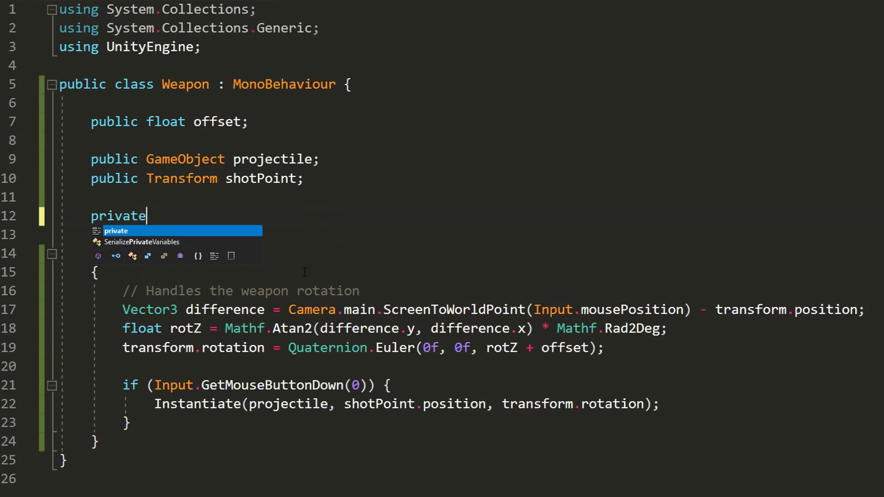
{"action": "type", "text": " float timeBtwShots;"}
{"action": "key", "text": "Return"}
{"action": "type", "text": "pub"}
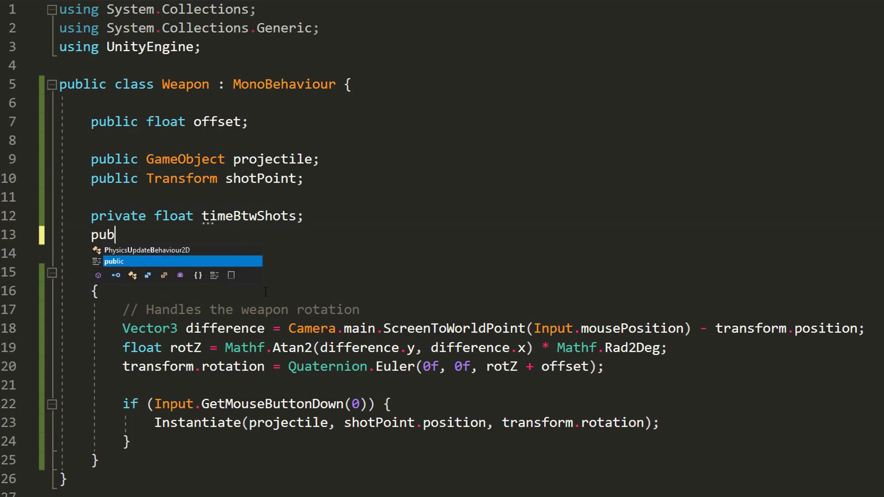
{"action": "type", "text": "lic float startTimeBtwShots;"}
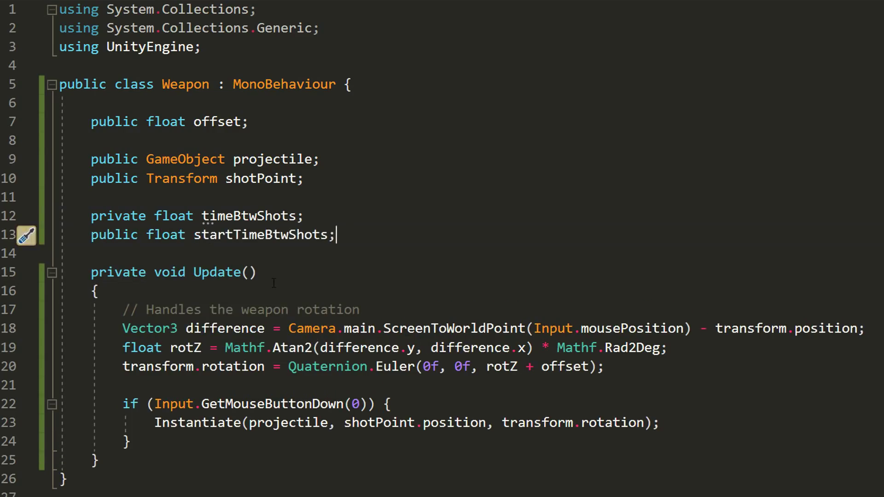
- Insert an if block with the condition timeBtwShots <= 0 in Update, above the mouse button check
{"action": "left_click", "coordinate": [217, 385]}
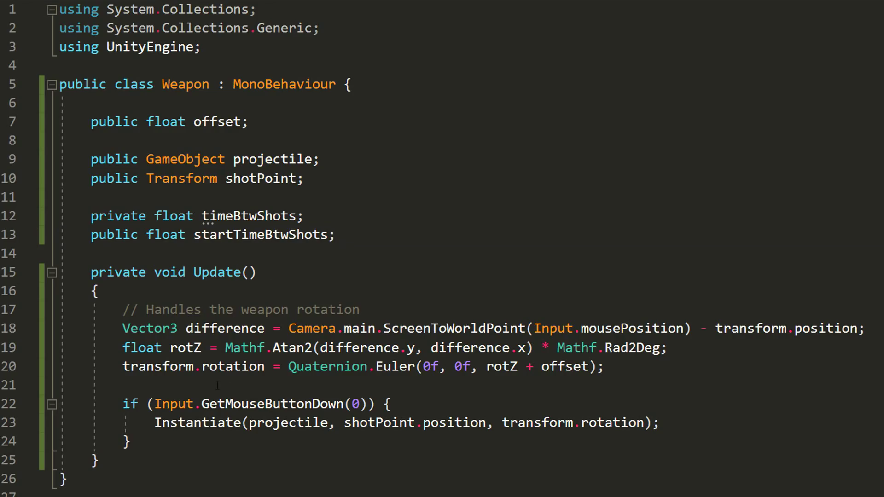
{"action": "key", "text": "Return"}
{"action": "key", "text": "Return"}
{"action": "key", "text": "Up"}
{"action": "scroll", "coordinate": [238, 413], "scroll_direction": "down", "scroll_amount": 1}
{"action": "type", "text": "if"}
{"action": "key", "text": "Tab"}
{"action": "key", "text": "Tab"}
{"action": "type", "text": "timeBtwShots <"}
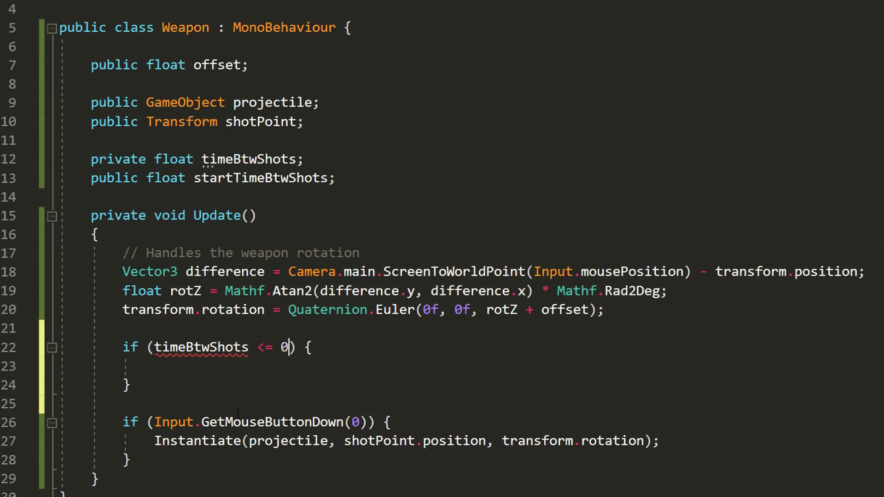
- Move the whole Input.GetMouseButtonDown(0) block inside the timeBtwShots <= 0 block and save the script
{"action": "left_click", "coordinate": [467, 422]}
{"action": "key", "text": "ctrl+s"}
{"action": "left_click_drag", "start_coordinate": [115, 422], "coordinate": [133, 459]}
{"action": "key", "text": "ctrl+x"}
{"action": "left_click", "coordinate": [170, 364]}
{"action": "key", "text": "ctrl+v"}
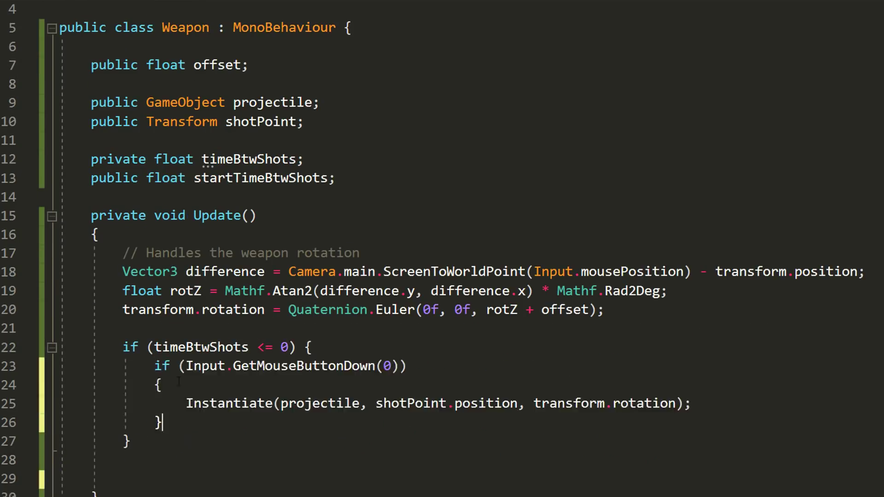
{"action": "key", "text": "ctrl+s"}
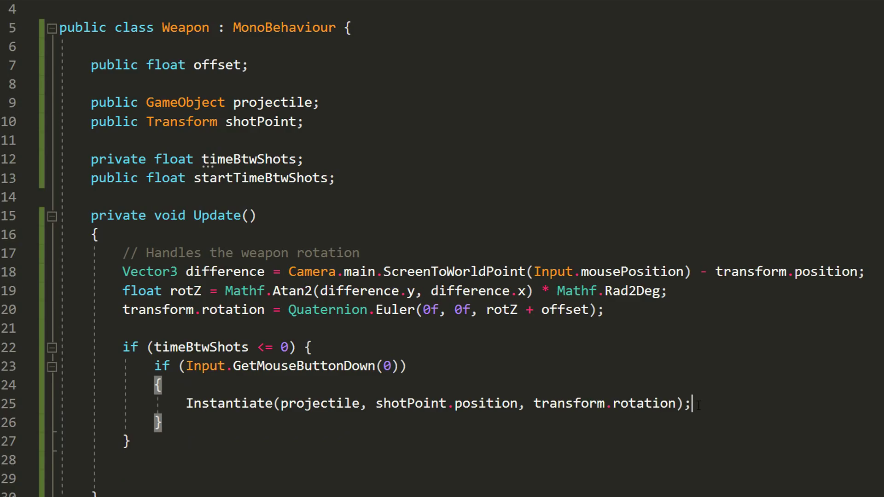
- Add timeBtwShots = startTimeBtwShots; after the Instantiate call and save the script
{"action": "key", "text": "Return"}
{"action": "type", "text": "timeBtw"}
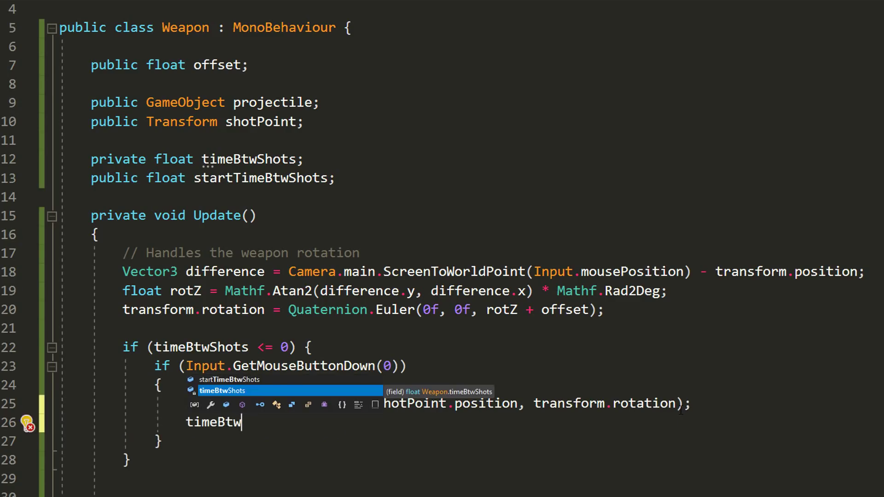
{"action": "type", "text": "Shots = startTimeBtwShots;"}
{"action": "key", "text": "ctrl+s"}
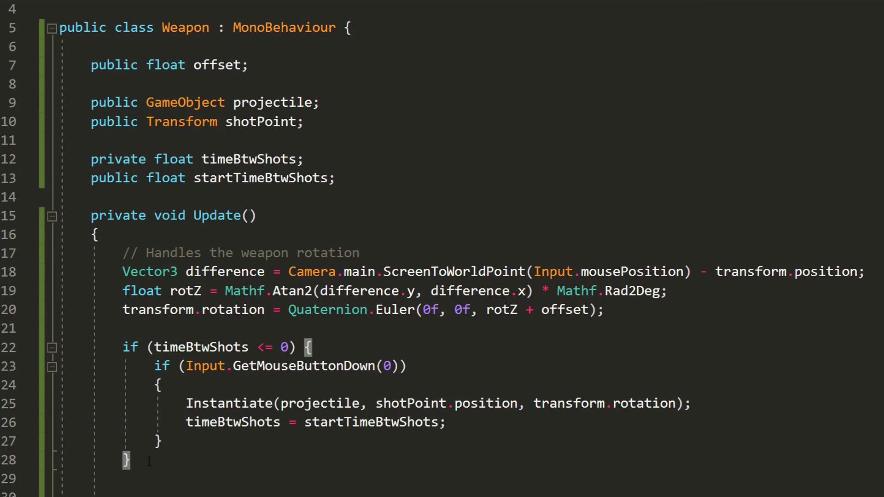
- Add an else branch to the timeBtwShots check containing timeBtwShots -= Time.deltaTime; and save the script
{"action": "type", "text": "else {"}
{"action": "key", "text": "Return"}
{"action": "type", "text": "time"}
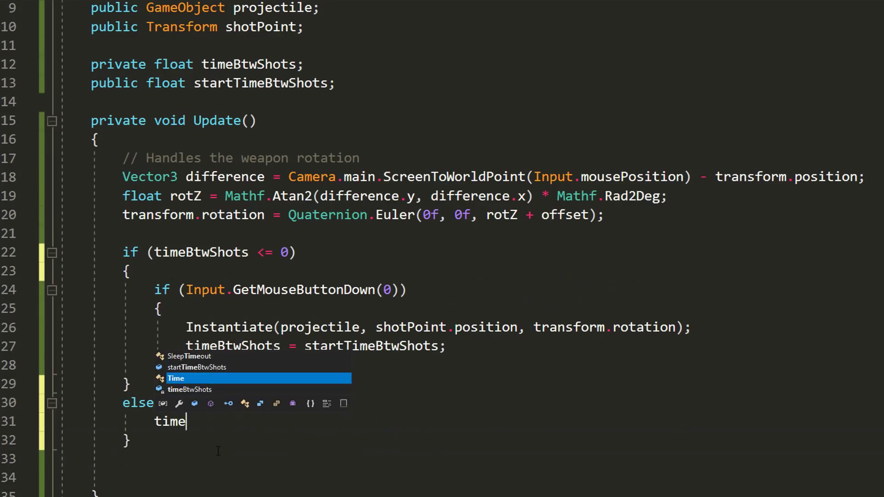
{"action": "type", "text": "BtwShots -= Time.deltaTime;"}
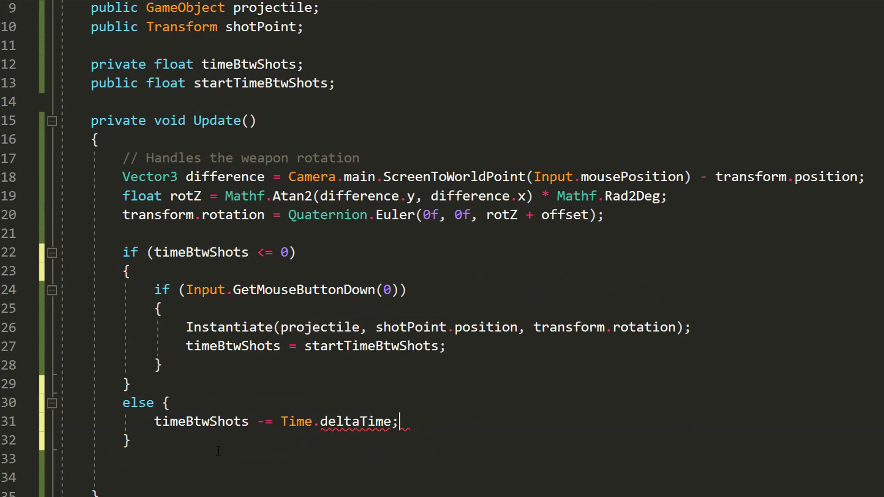
{"action": "key", "text": "ctrl+s"}
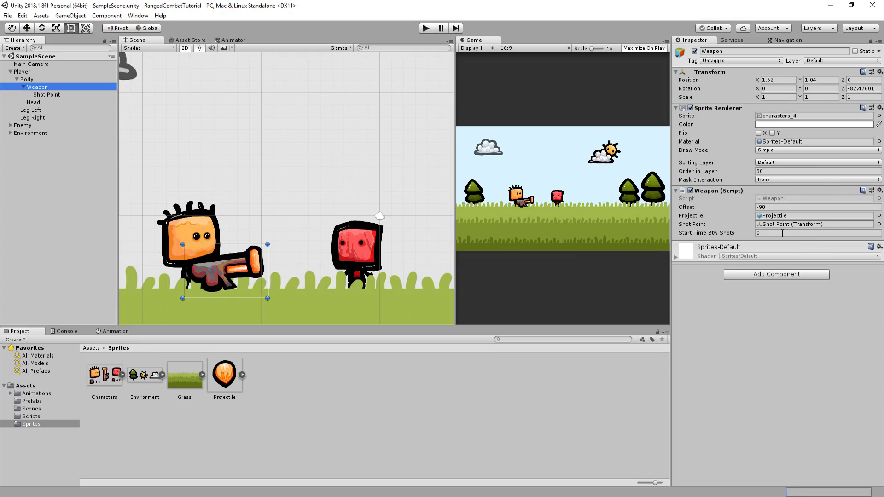
- Switch to Unity, enter a Start Time Btw Shots value on the Weapon script and play the game
{"action": "left_click", "coordinate": [782, 233]}
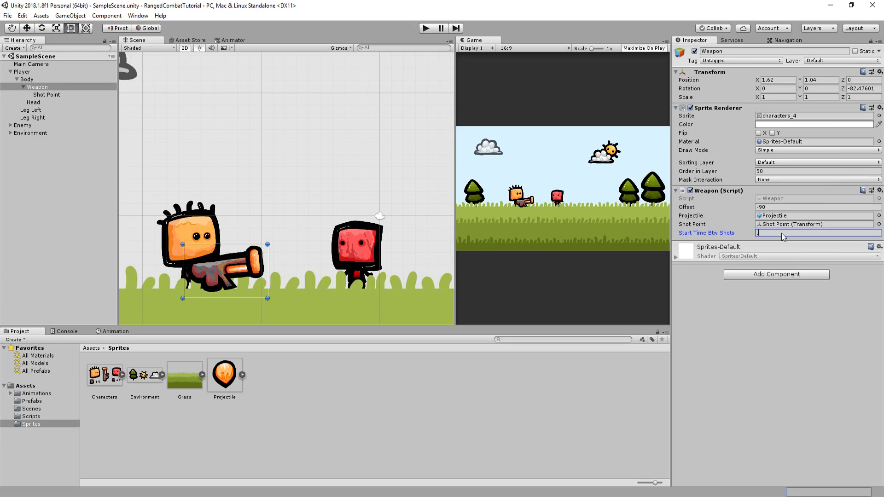
{"action": "left_click", "coordinate": [426, 28]}
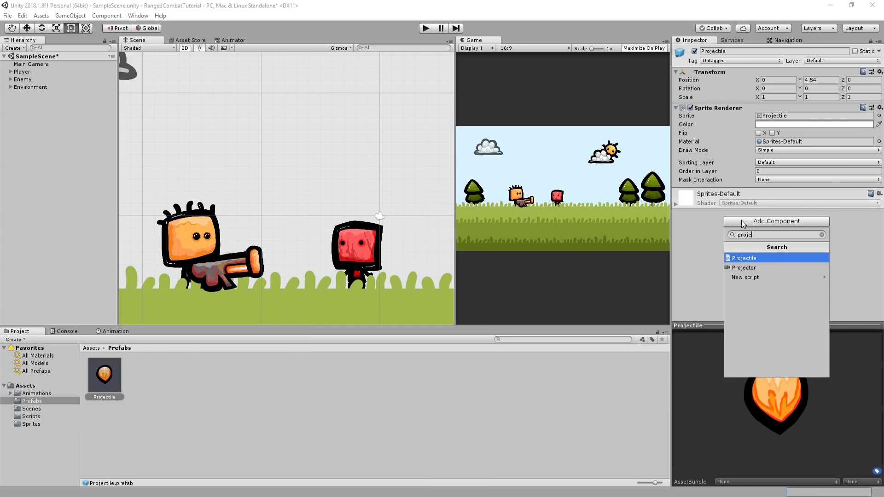
- Name the new C# script Projectile, attach it to the Projectile prefab and open it in the code editor
{"action": "key", "text": "Return"}
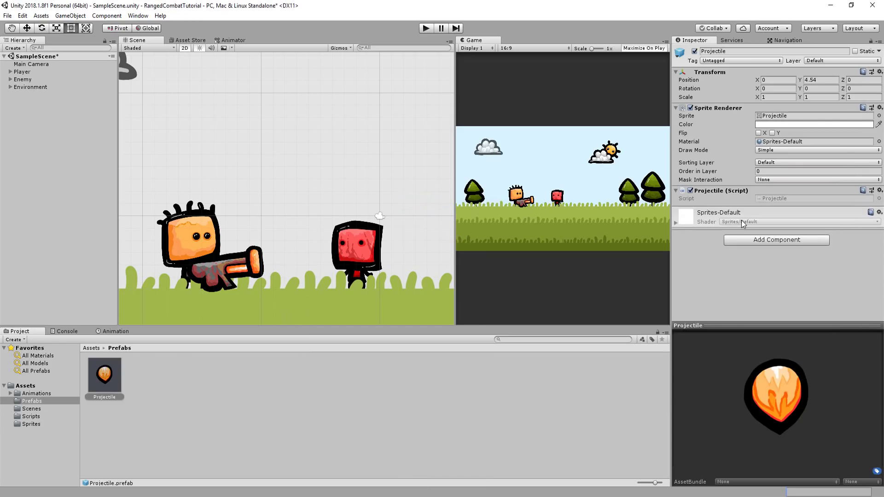
{"action": "left_click", "coordinate": [764, 198]}
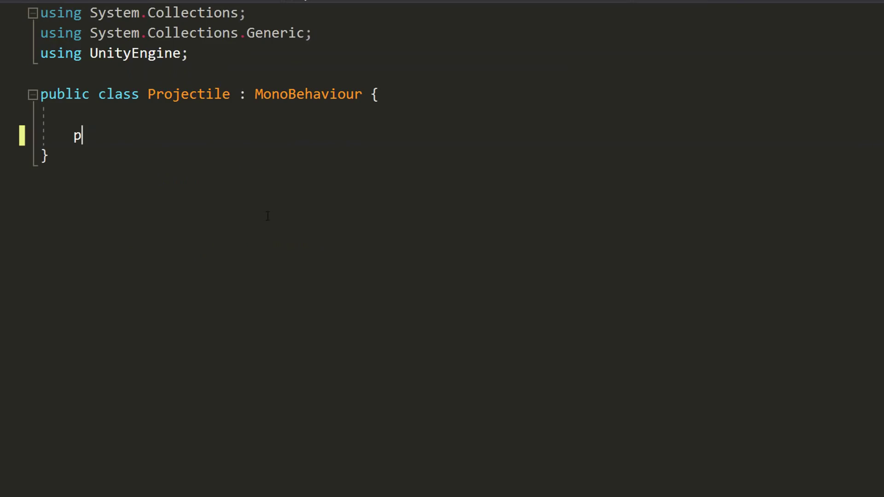
- Declare a public float speed in the Projectile class and add an empty private void Update() method
{"action": "type", "text": "ublic float spee"}
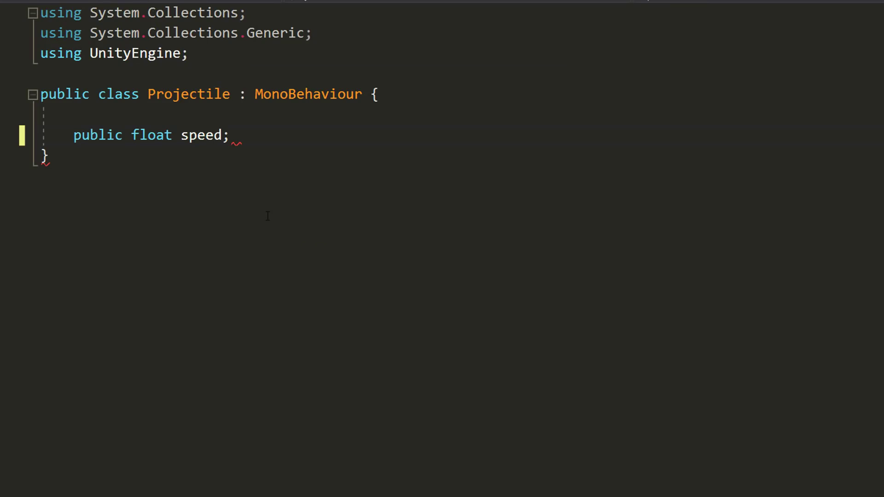
{"action": "type", "text": "d;"}
{"action": "key", "text": "Return"}
{"action": "key", "text": "Return"}
{"action": "type", "text": "private void Update()"}
{"action": "key", "text": "Tab"}
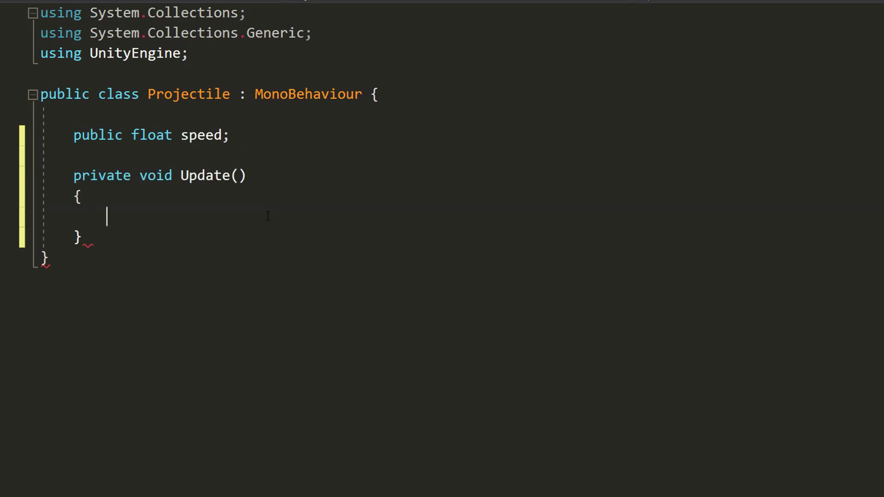
{"action": "type", "text": ")"}
{"action": "type", "text": "tra"}
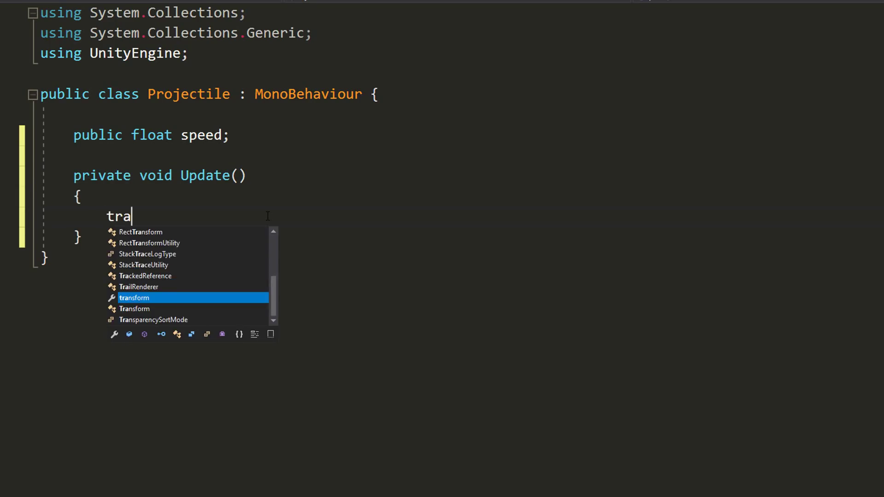
- Inside Update, add transform.Translate(transform.up * speed * Time.deltaTime); and save the Projectile script
{"action": "key", "text": "Tab"}
{"action": "type", "text": ".T"}
{"action": "key", "text": "Tab"}
{"action": "type", "text": "();"}
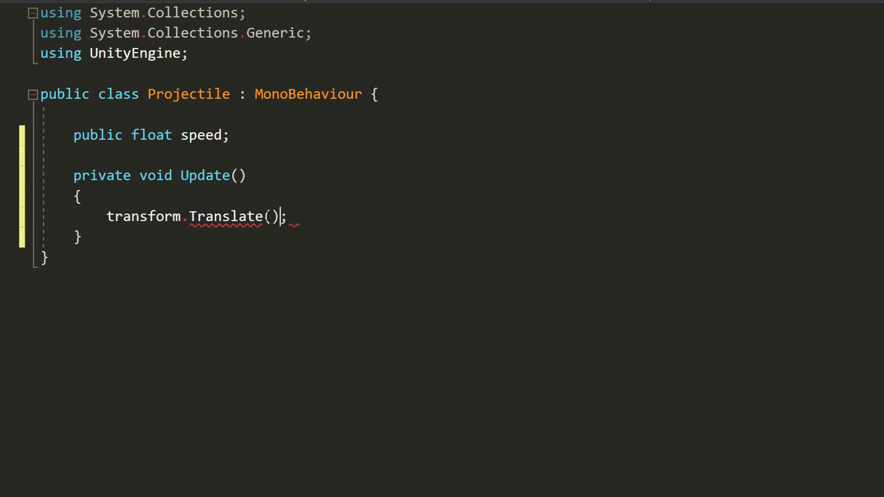
{"action": "type", "text": "transform.up * speed"}
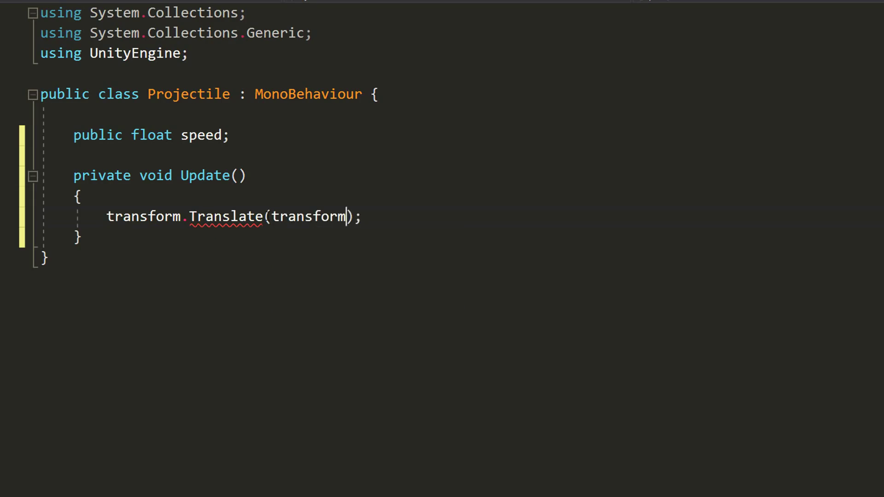
{"action": "type", "text": " * Time.deltaTime"}
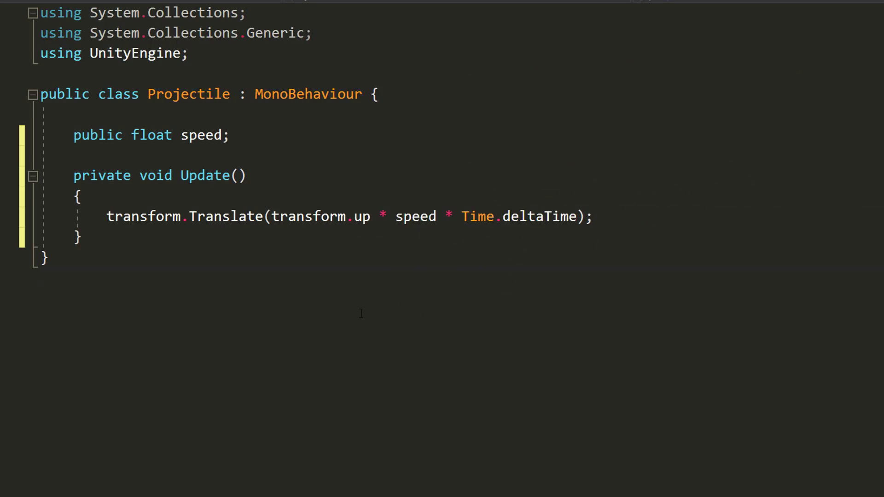
{"action": "key", "text": "ctrl+s"}
- Declare a public float lifeTime below the speed variable and save the script
{"action": "left_click", "coordinate": [254, 134]}
{"action": "key", "text": "Return"}
{"action": "type", "text": "public float l"}
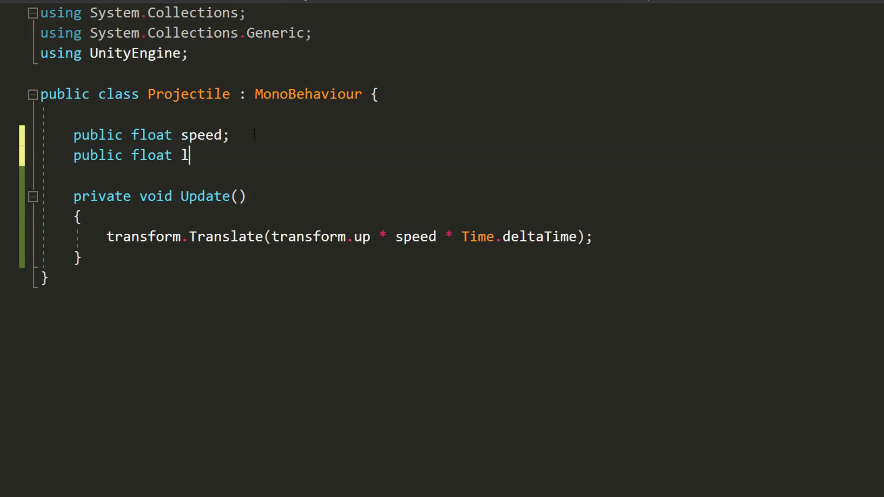
{"action": "type", "text": "if"}
{"action": "type", "text": "eTime;"}
{"action": "key", "text": "ctrl+s"}
- Add a private void Start() method containing Invoke("DestroyProjectile", lifeTime); to the Projectile class
{"action": "key", "text": "Return"}
{"action": "key", "text": "Return"}
{"action": "type", "text": "private void Start() {  }"}
{"action": "type", "text": "Invoke()"}
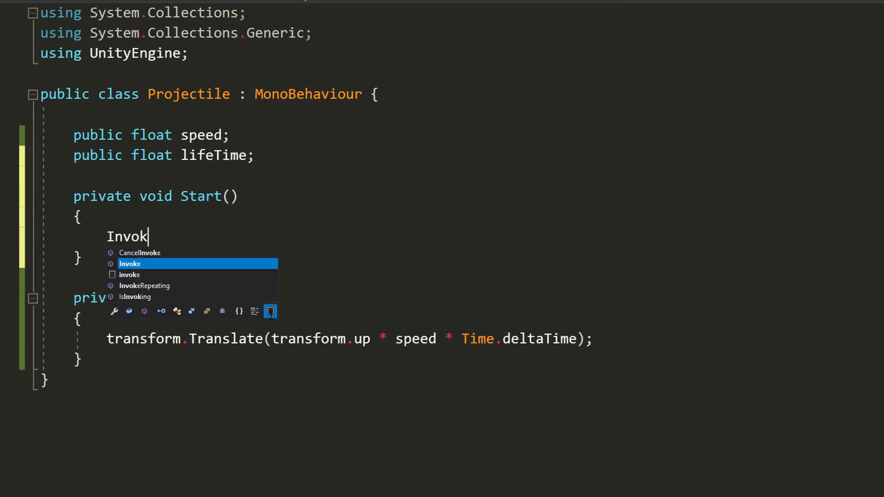
{"action": "type", "text": ";"}
{"action": "key", "text": "Left"}
{"action": "key", "text": "Left"}
{"action": "type", "text": "\"DestroyProjectile"}
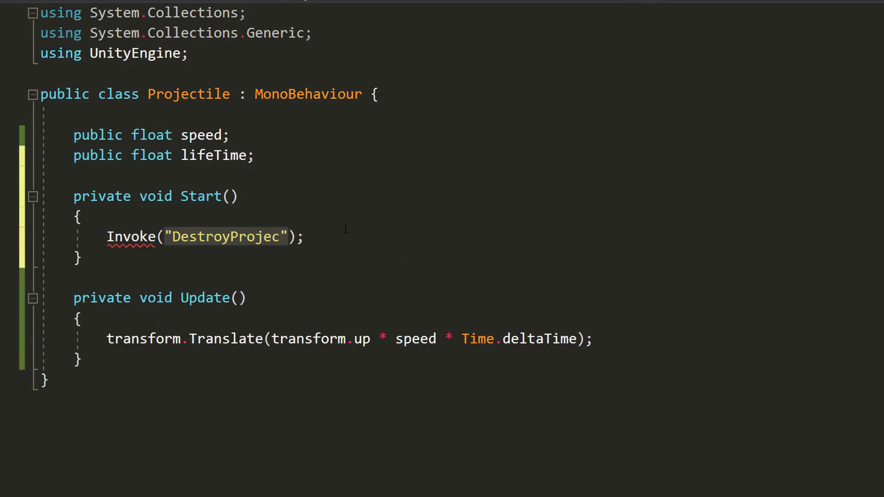
{"action": "type", "text": "\", lifetime"}
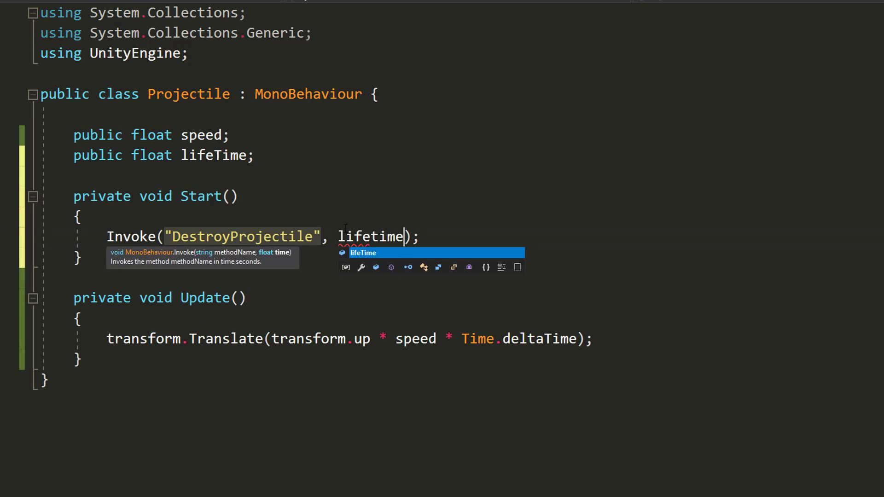
{"action": "key", "text": "Escape"}
- Reuse the invoked method's name to add an empty void DestroyProjectile() method below Update
{"action": "key", "text": "Up"}
{"action": "key", "text": "Up"}
{"action": "double_click", "coordinate": [270, 237]}
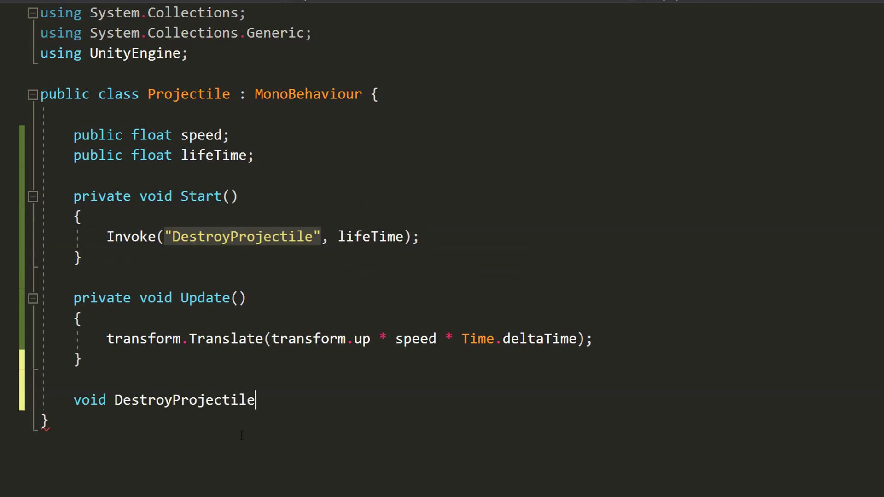
{"action": "type", "text": "() {"}
{"action": "key", "text": "Return"}
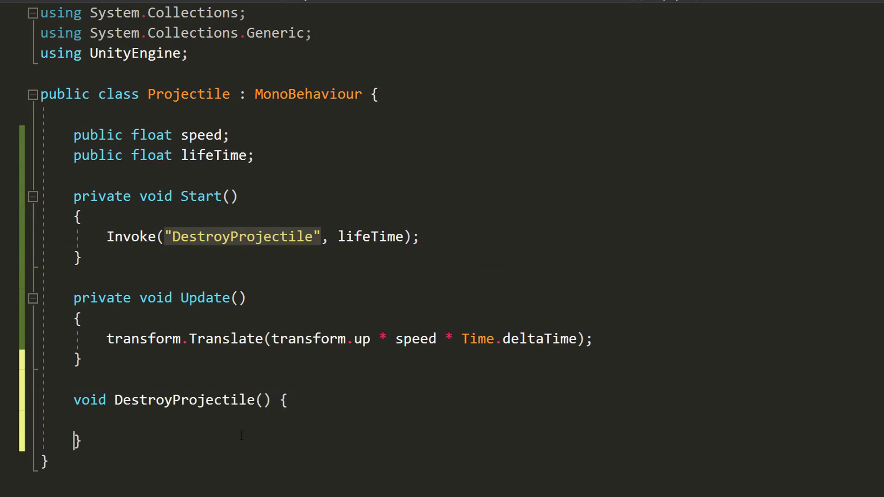
- Declare a public GameObject destroyEffect below the lifeTime variable, separated by a blank line
{"action": "left_click", "coordinate": [254, 155]}
{"action": "key", "text": "Return"}
{"action": "key", "text": "Return"}
{"action": "type", "text": "public GameObject destroyEffect;"}
- Inside DestroyProjectile, add Instantiate(destroyEffect, transform.position, Quaternion.identity);
{"action": "left_click", "coordinate": [154, 459]}
{"action": "scroll", "coordinate": [154, 459], "scroll_direction": "down", "scroll_amount": 1}
{"action": "type", "text": "Int"}
{"action": "key", "text": "BackSpace"}
{"action": "type", "text": "stantiate(destroyEffect, transform.position, Quaternion.);"}
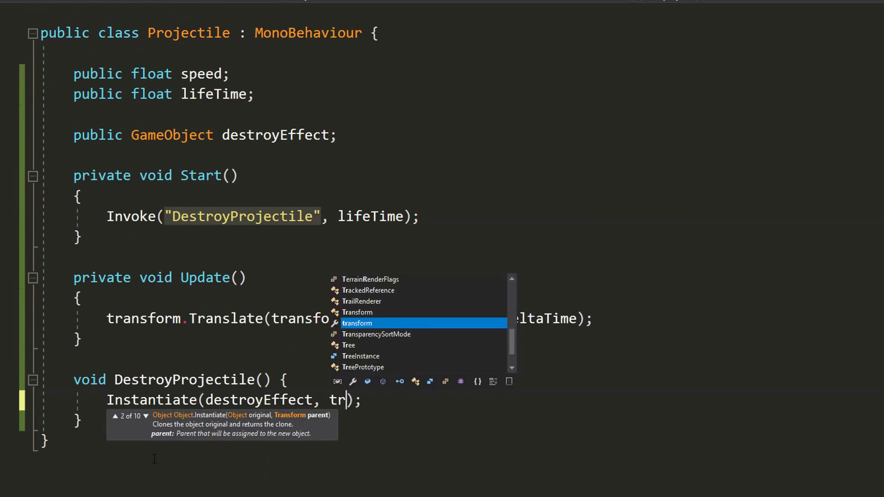
{"action": "key", "text": "Tab"}
{"action": "left_click", "coordinate": [345, 319]}
- Add Destroy(gameObject); after the Instantiate line in DestroyProjectile and save the script
{"action": "left_click", "coordinate": [667, 400]}
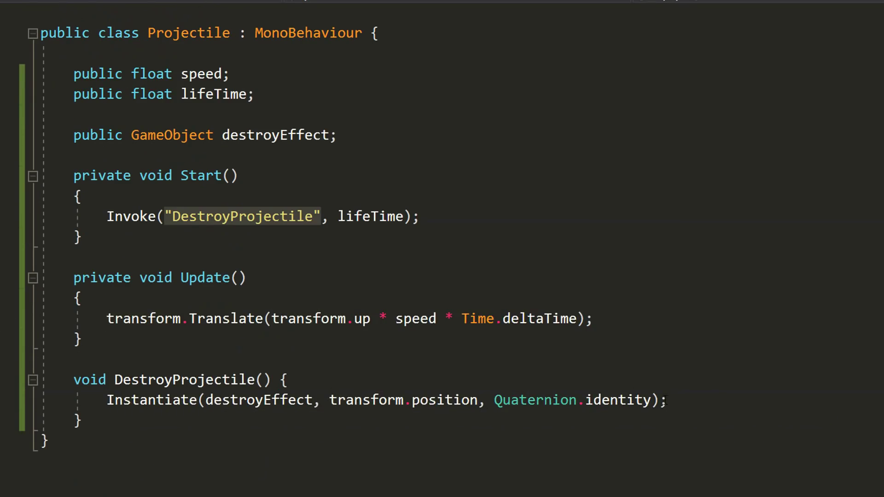
{"action": "key", "text": "Return"}
{"action": "type", "text": "Destroy();"}
{"action": "key", "text": "Left"}
{"action": "key", "text": "Left"}
{"action": "type", "text": "gameObject"}
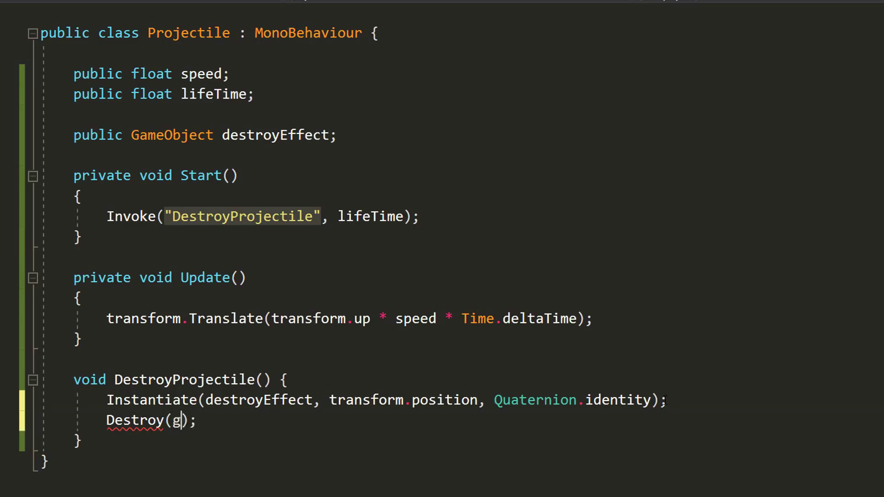
{"action": "left_click", "coordinate": [673, 359]}
{"action": "key", "text": "ctrl+s"}
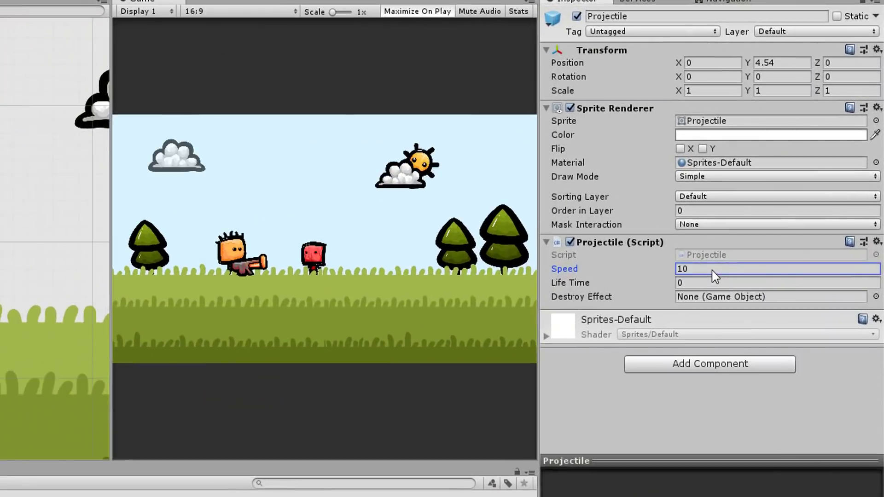
- Set the Projectile prefab's Life Time to 1.5 and assign the Destroy Effect prefab to its Destroy Effect field
{"action": "left_click", "coordinate": [698, 282]}
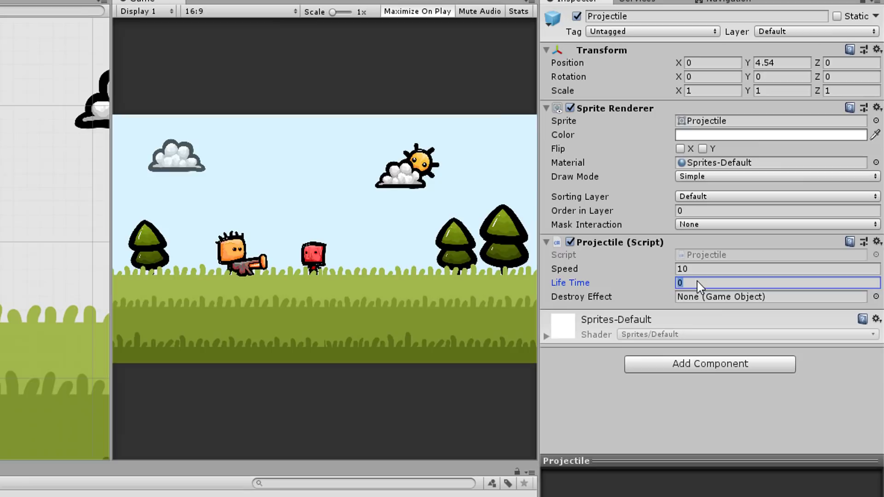
{"action": "type", "text": "1.5"}
{"action": "left_click_drag", "start_coordinate": [104, 380], "coordinate": [738, 251]}
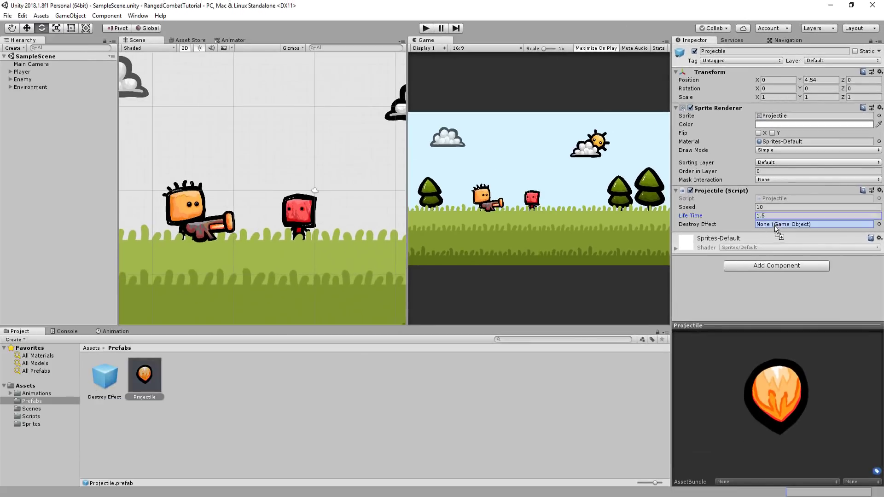
{"action": "left_click_drag", "start_coordinate": [775, 225], "coordinate": [775, 223]}
- Run the game and fire projectiles in many directions to test their flight, lifetime and destroy effect
{"action": "key", "text": "ctrl+p"}
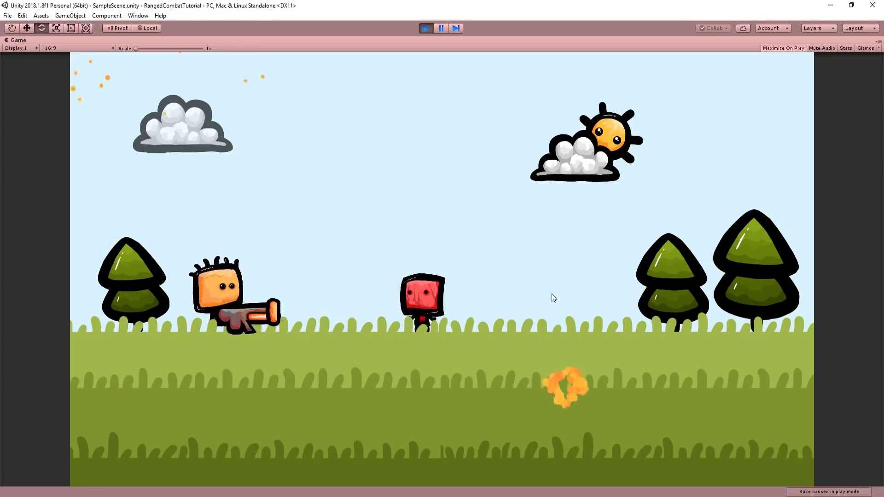
{"action": "left_click", "coordinate": [552, 267]}
{"action": "left_click", "coordinate": [621, 183]}
{"action": "left_click", "coordinate": [523, 123]}
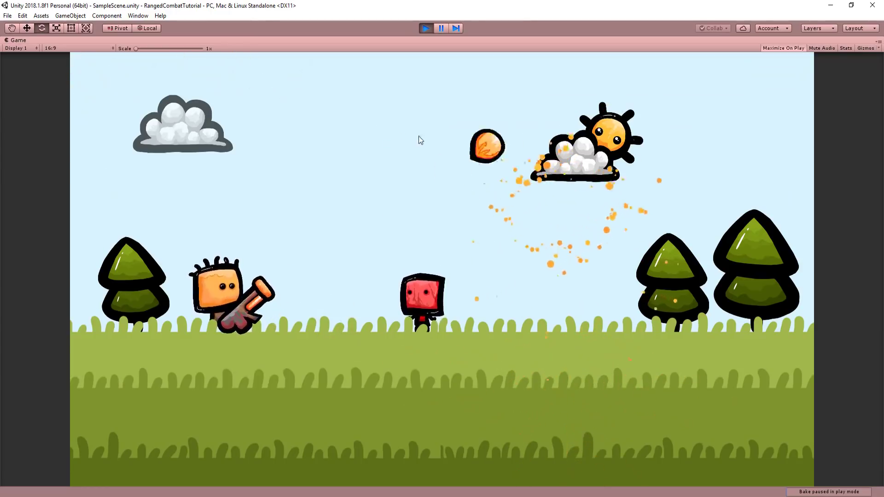
{"action": "left_click", "coordinate": [414, 141]}
{"action": "left_click", "coordinate": [488, 176]}
{"action": "left_click", "coordinate": [629, 203]}
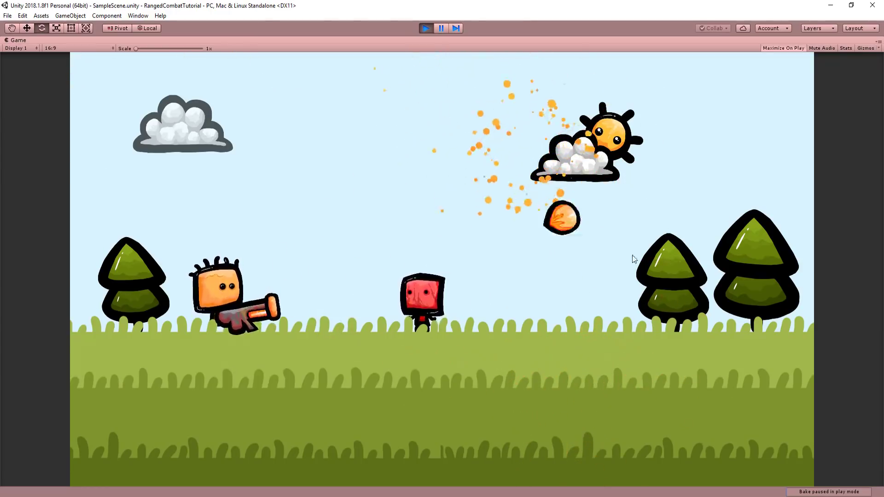
{"action": "left_click", "coordinate": [630, 260]}
{"action": "left_click", "coordinate": [394, 165]}
{"action": "left_click", "coordinate": [277, 159]}
{"action": "left_click", "coordinate": [281, 171]}
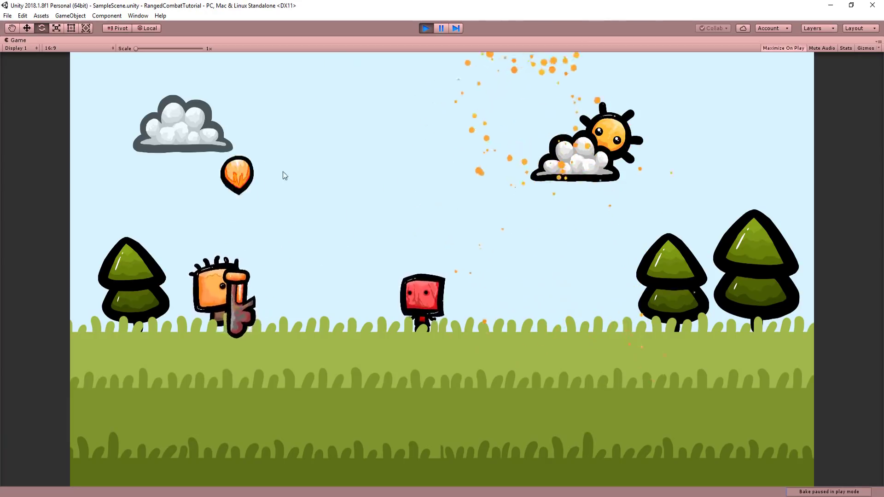
{"action": "left_click", "coordinate": [594, 149]}
{"action": "left_click", "coordinate": [658, 150]}
{"action": "left_click", "coordinate": [716, 201]}
{"action": "left_click", "coordinate": [617, 283]}
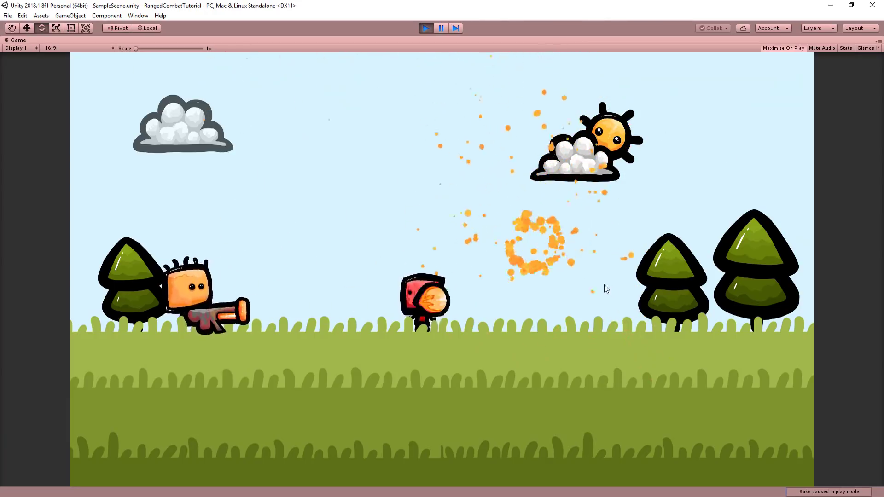
{"action": "left_click", "coordinate": [531, 180]}
{"action": "left_click", "coordinate": [716, 221]}
{"action": "left_click", "coordinate": [710, 220]}
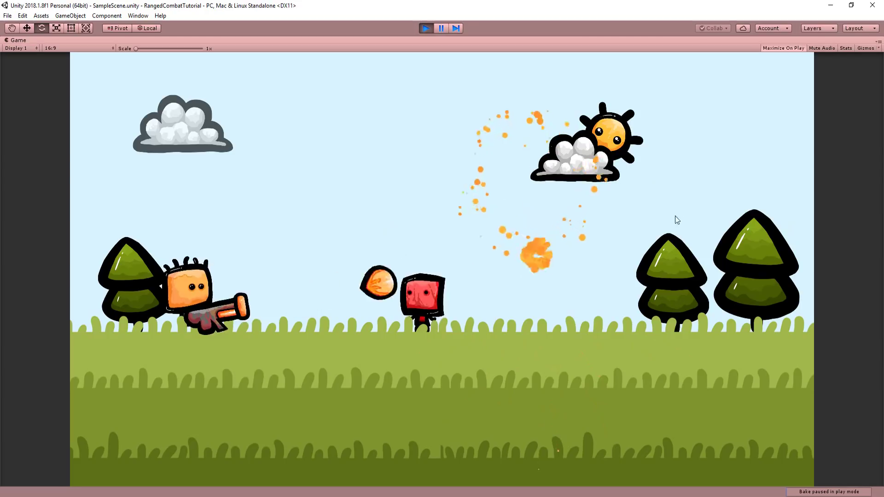
{"action": "left_click", "coordinate": [666, 216]}
{"action": "left_click", "coordinate": [665, 215]}
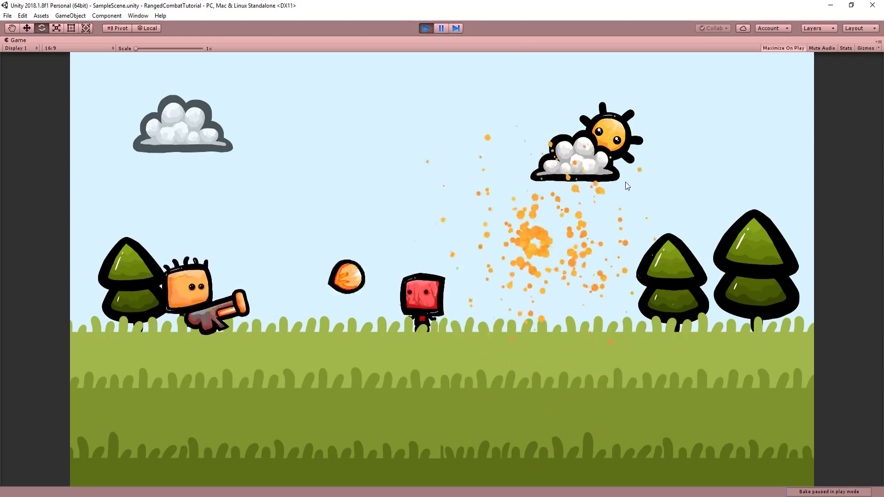
{"action": "left_click", "coordinate": [614, 177]}
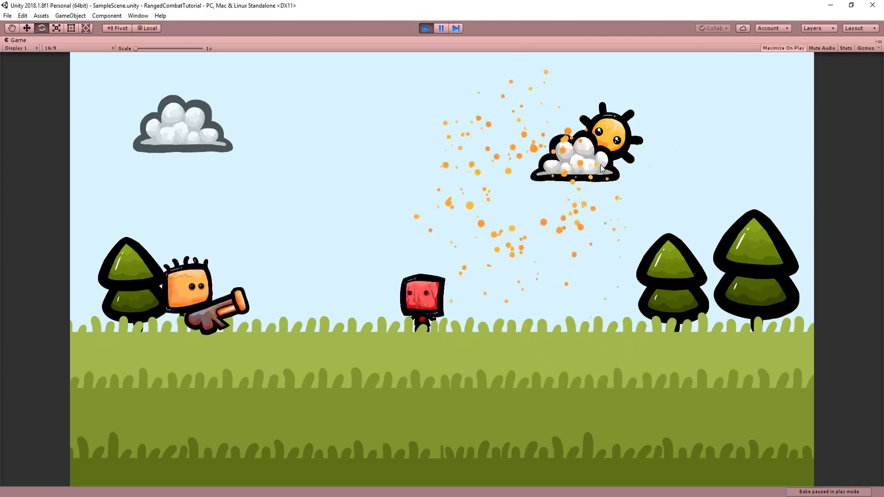
{"action": "left_click", "coordinate": [529, 381]}
{"action": "left_click", "coordinate": [554, 259]}
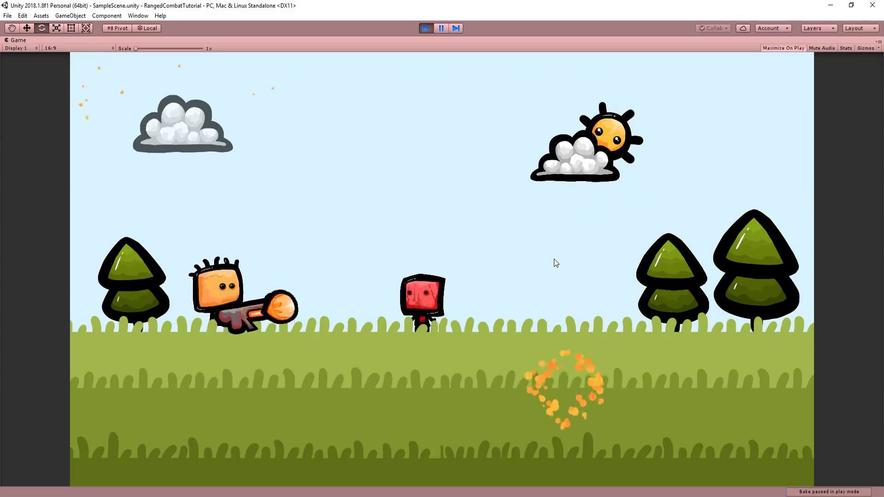
{"action": "left_click", "coordinate": [589, 213]}
{"action": "left_click", "coordinate": [523, 122]}
{"action": "left_click", "coordinate": [412, 141]}
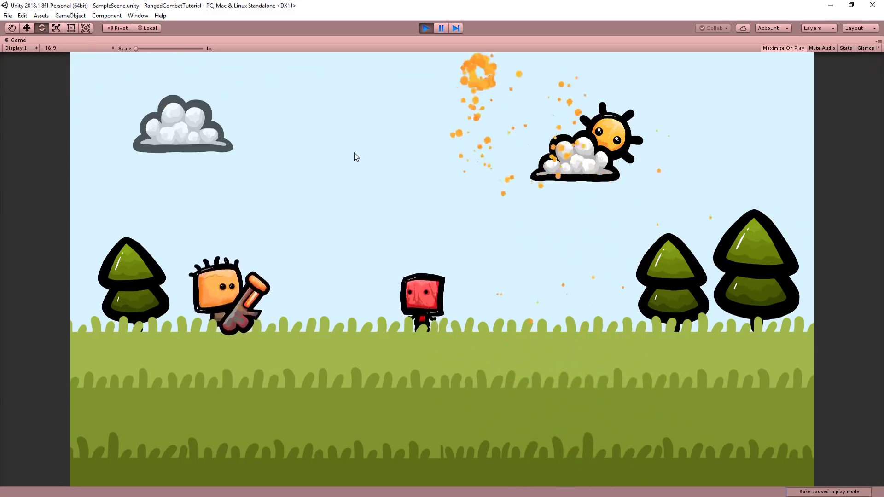
{"action": "left_click", "coordinate": [475, 179]}
{"action": "left_click", "coordinate": [606, 203]}
{"action": "left_click", "coordinate": [623, 267]}
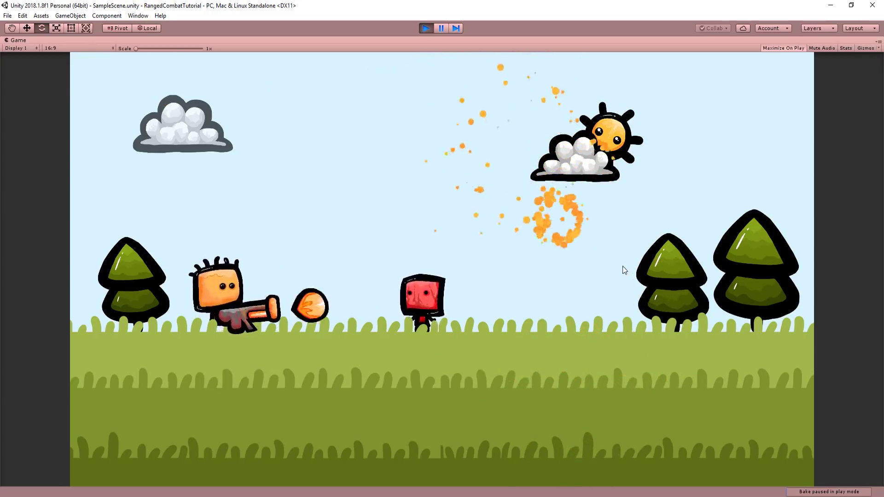
{"action": "left_click", "coordinate": [457, 162]}
{"action": "left_click", "coordinate": [313, 149]}
{"action": "left_click", "coordinate": [242, 139]}
{"action": "left_click", "coordinate": [599, 155]}
- Move the player sideways and keep firing at varied angles to check the explosions and muzzle flash
{"action": "key", "text": "a"}
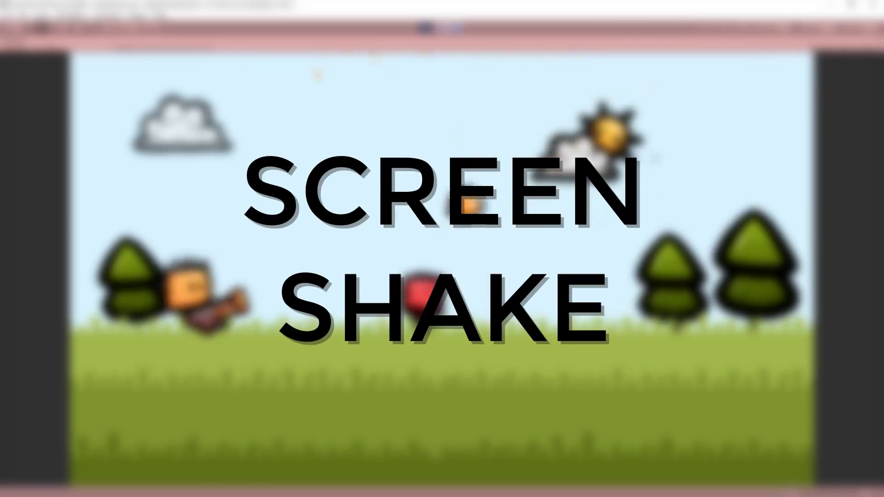
{"action": "left_click", "coordinate": [653, 156]}
{"action": "key", "text": "d"}
{"action": "left_click", "coordinate": [690, 195]}
{"action": "left_click", "coordinate": [363, 161]}
{"action": "left_click", "coordinate": [331, 157]}
{"action": "left_click", "coordinate": [437, 235]}
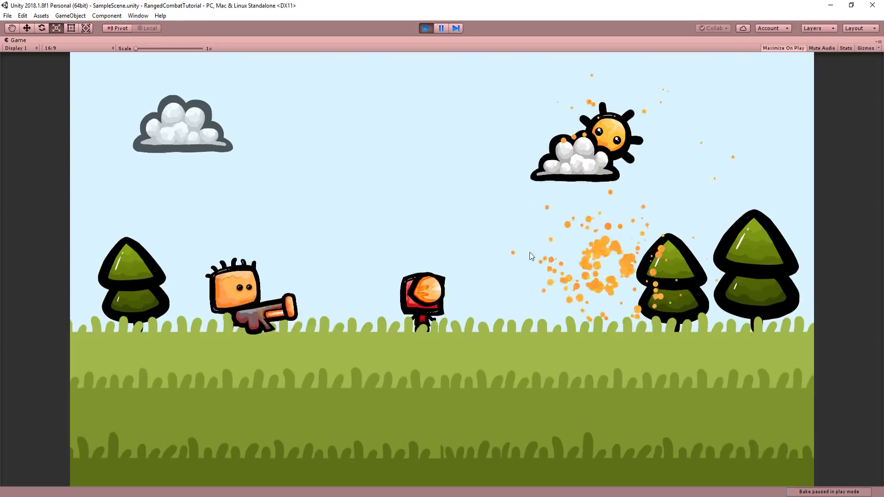
{"action": "left_click", "coordinate": [514, 234]}
{"action": "left_click", "coordinate": [500, 220]}
{"action": "left_click", "coordinate": [439, 196]}
{"action": "left_click", "coordinate": [345, 199]}
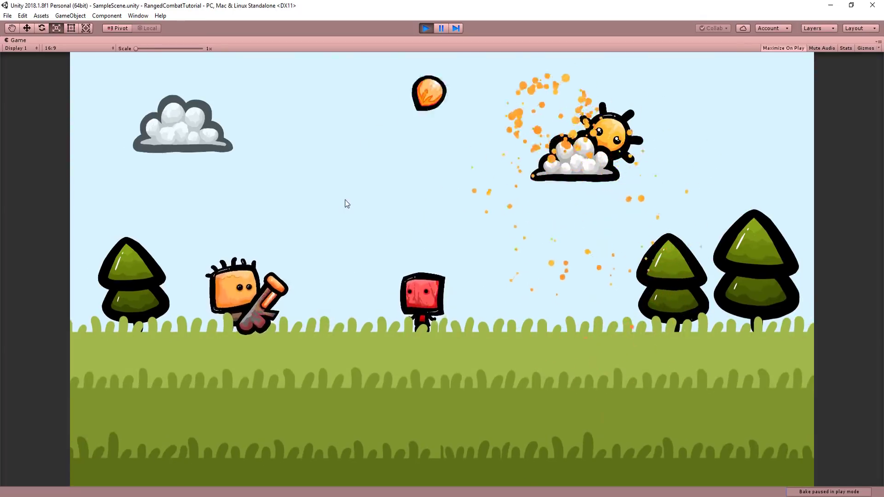
{"action": "left_click", "coordinate": [494, 205]}
{"action": "left_click", "coordinate": [534, 214]}
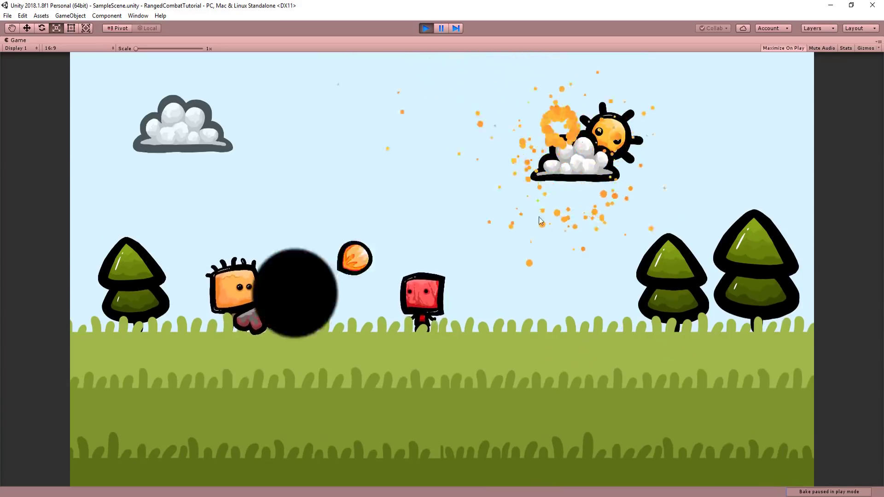
{"action": "left_click", "coordinate": [594, 288]}
{"action": "left_click", "coordinate": [638, 370]}
{"action": "left_click", "coordinate": [587, 400]}
{"action": "left_click", "coordinate": [525, 320]}
{"action": "left_click", "coordinate": [522, 282]}
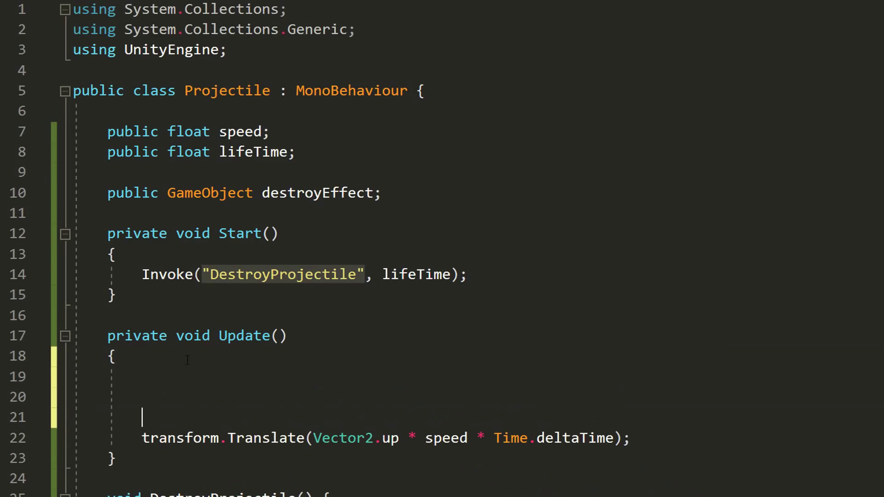
- At the start of Update in the Projectile script, add RaycastHit2D hitInfo = Physics2D.Raycast();
{"action": "type", "text": "R"}
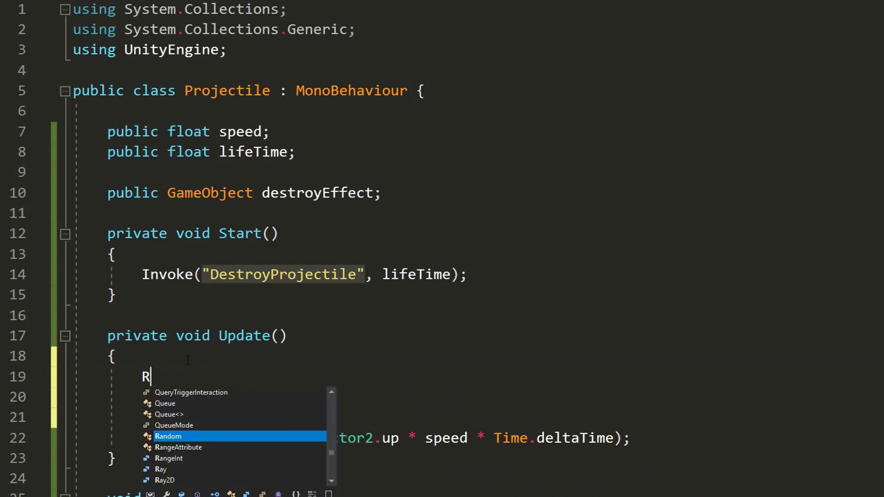
{"action": "type", "text": "aycastHit2D hitIn"}
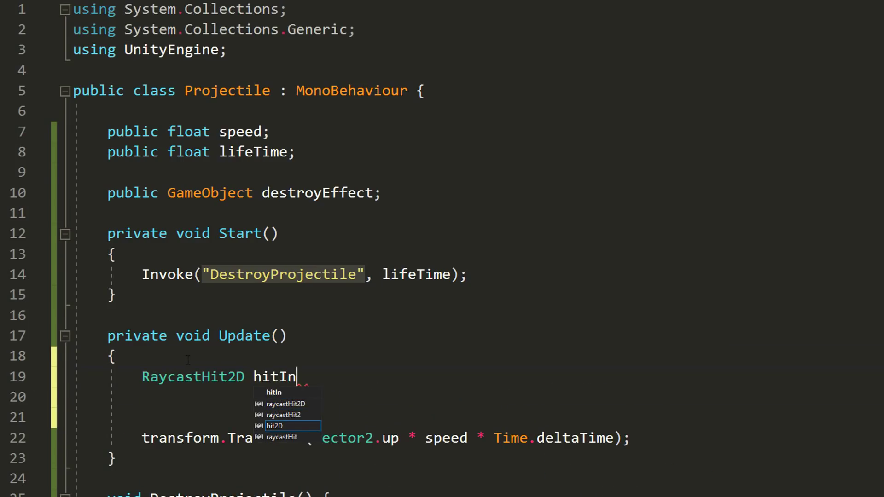
{"action": "type", "text": "fo = Physics2D.Raycast();"}
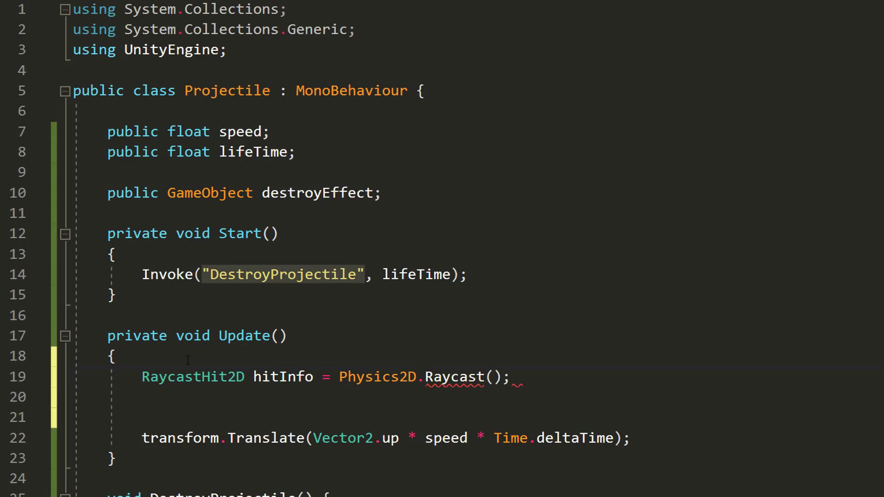
- Pass transform.position and transform.up as the first two Raycast arguments, followed by a comma for a third
{"action": "key", "text": "Left"}
{"action": "key", "text": "Left"}
{"action": "type", "text": "tra"}
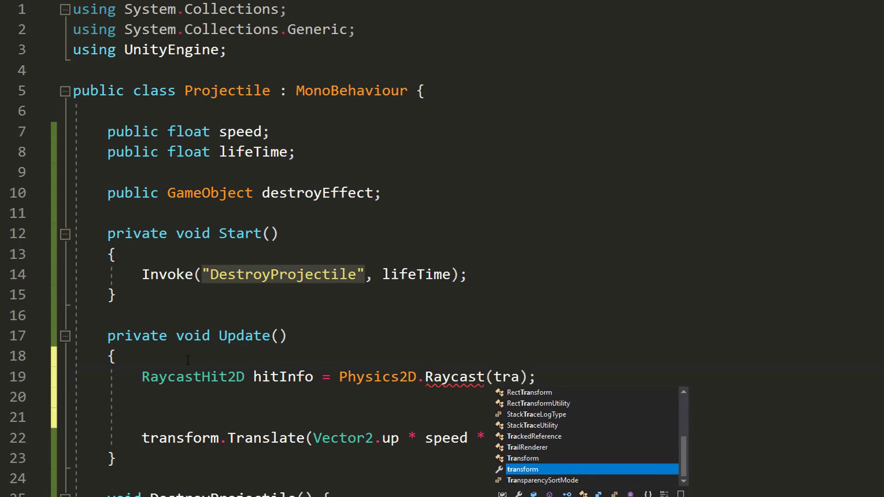
{"action": "type", "text": "nsform.position, "}
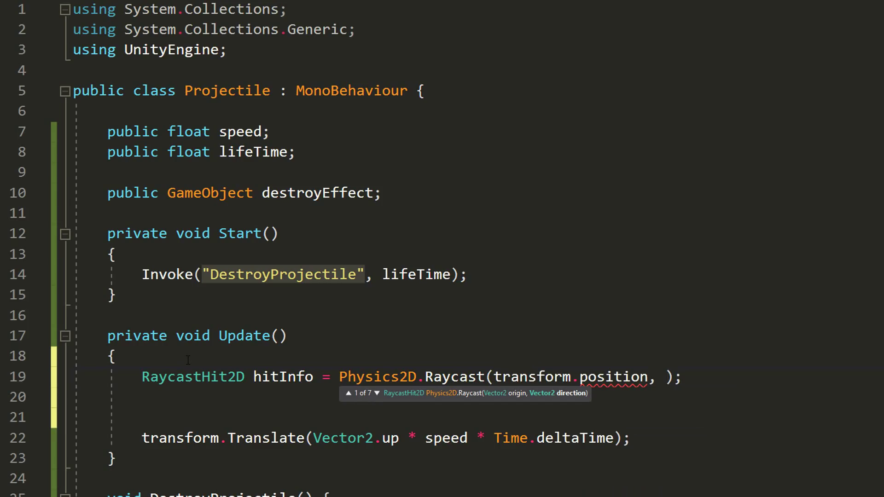
{"action": "type", "text": "transform.u"}
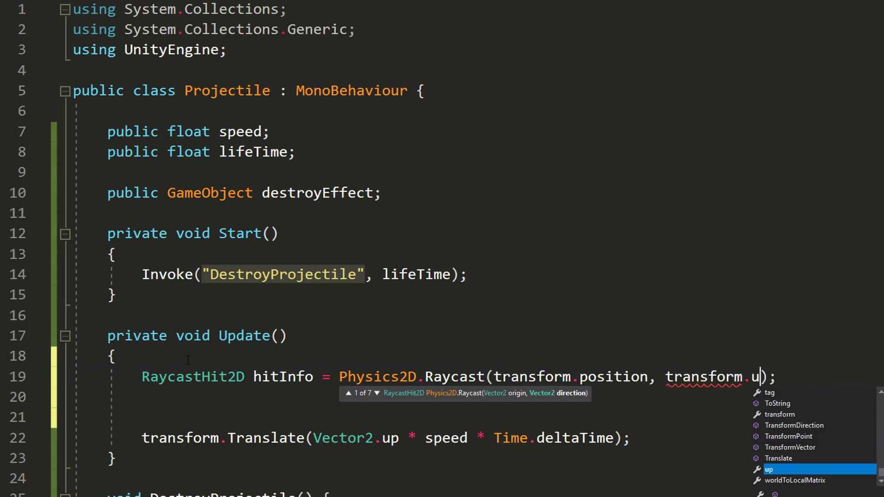
{"action": "type", "text": "p"}
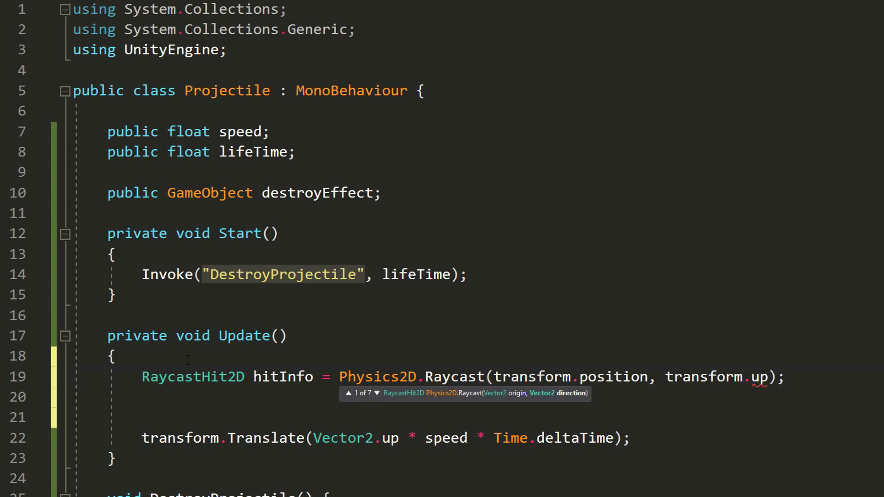
{"action": "type", "text": ","}
- Declare a public float distance below the lifeTime variable
{"action": "left_click", "coordinate": [343, 152]}
{"action": "key", "text": "Return"}
{"action": "type", "text": "public float distance;"}
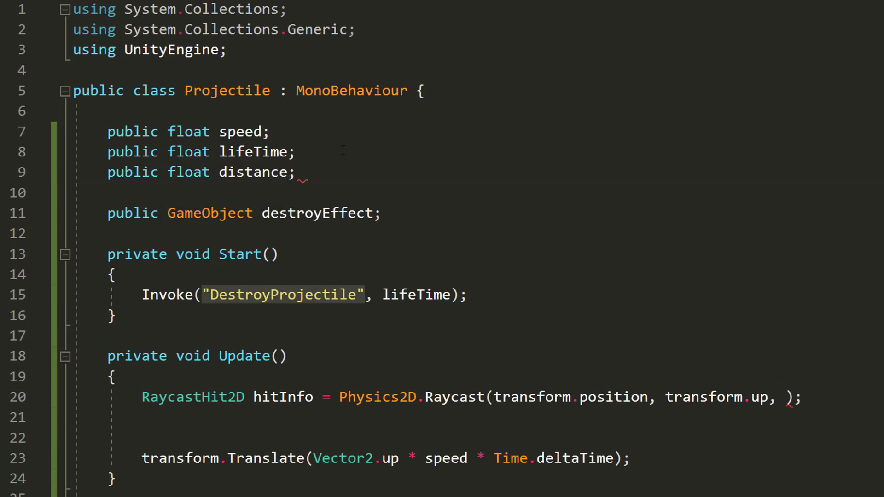
{"action": "type", "text": "distance"}
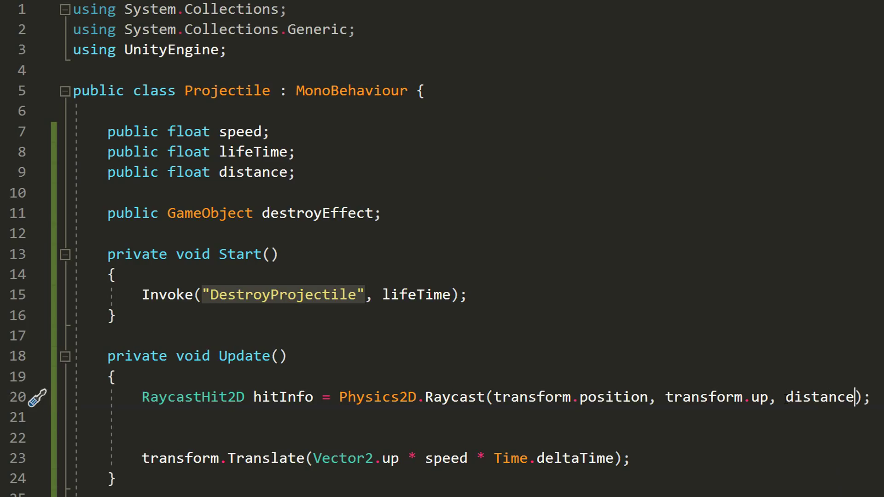
{"action": "type", "text": ","}
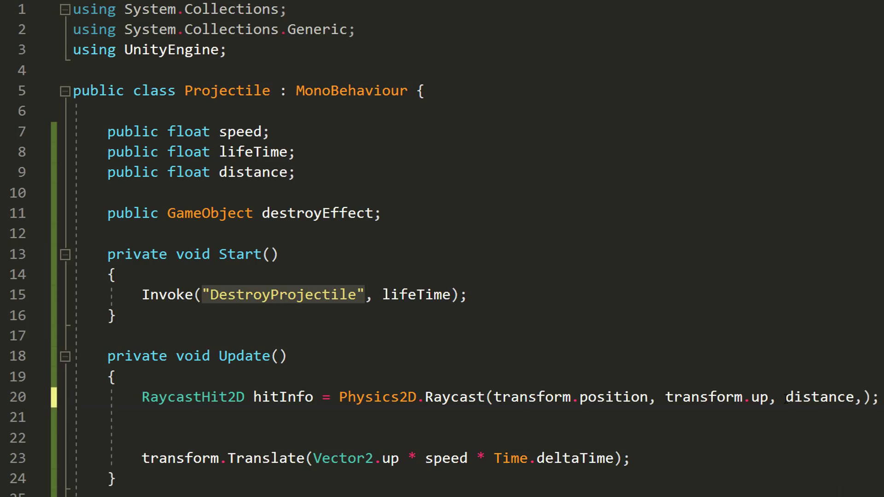
- Pass distance as the third Raycast argument with a trailing comma, and declare a public LayerMask whatIsSolid below distance
{"action": "left_click", "coordinate": [362, 173]}
{"action": "key", "text": "Return"}
{"action": "type", "text": "public LayerMask what"}
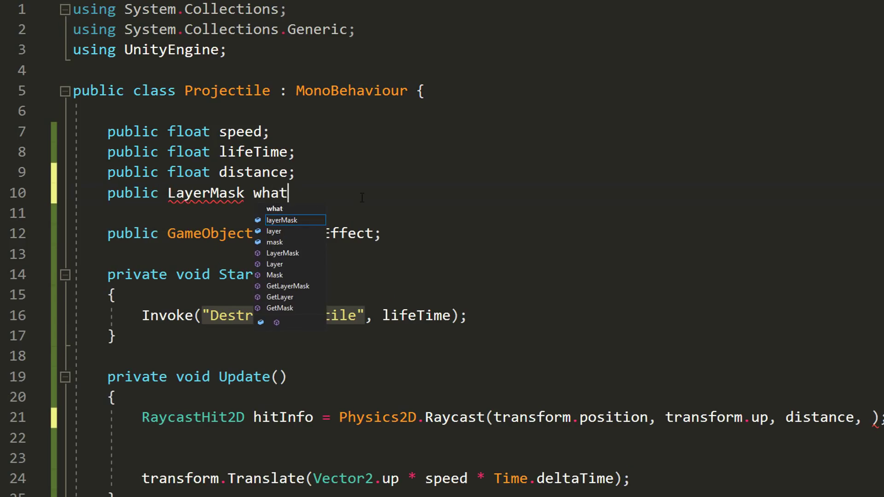
{"action": "type", "text": "IsSolid;"}
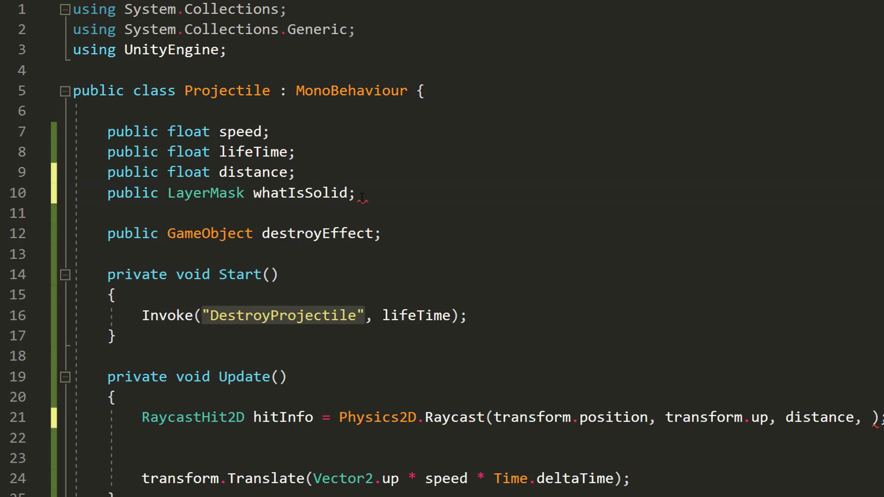
{"action": "key", "text": "ctrl+s"}
- Pass whatIsSolid as the fourth Raycast argument and add an if (hitInfo.collider != null) block below the raycast
{"action": "double_click", "coordinate": [326, 193]}
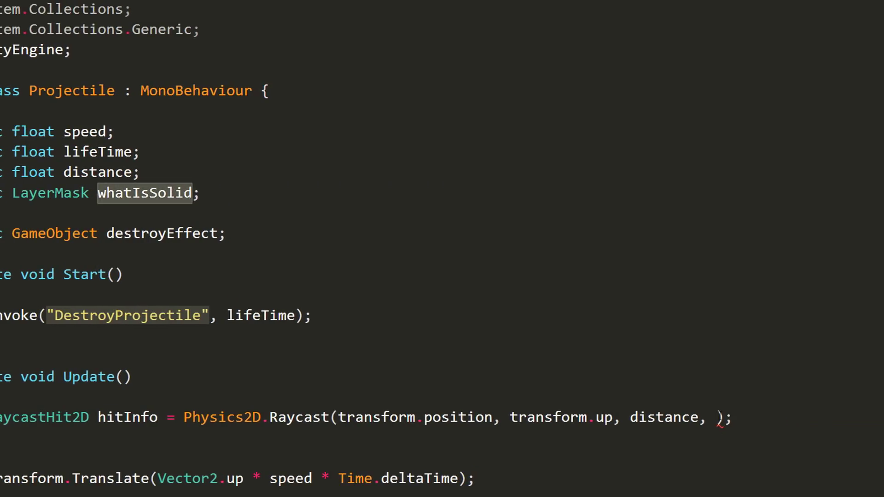
{"action": "type", "text": "whatIsSolid"}
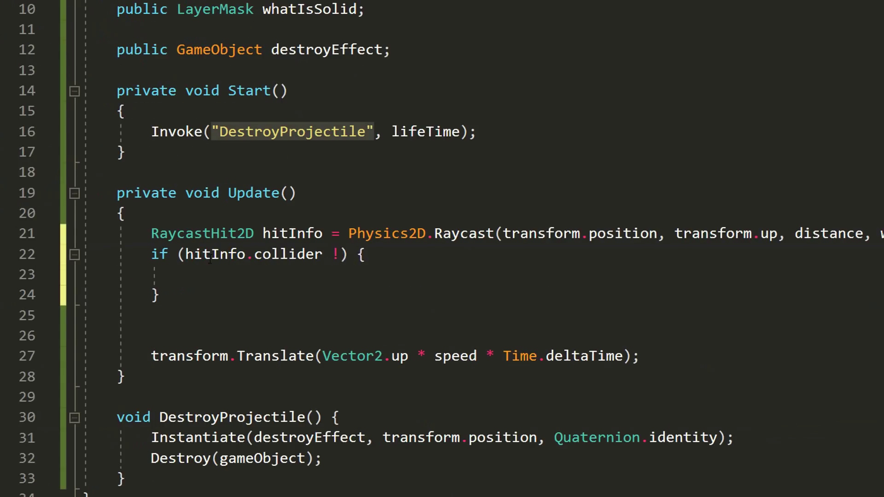
{"action": "type", "text": "null"}
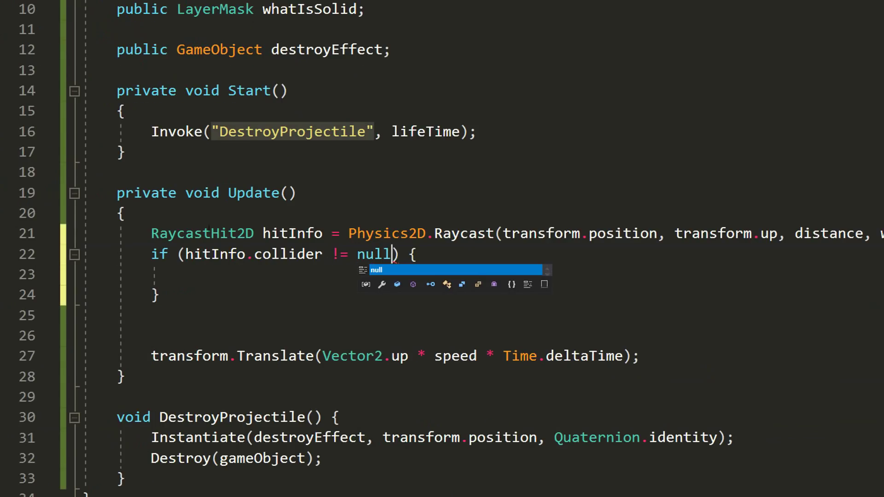
{"action": "left_click", "coordinate": [186, 193]}
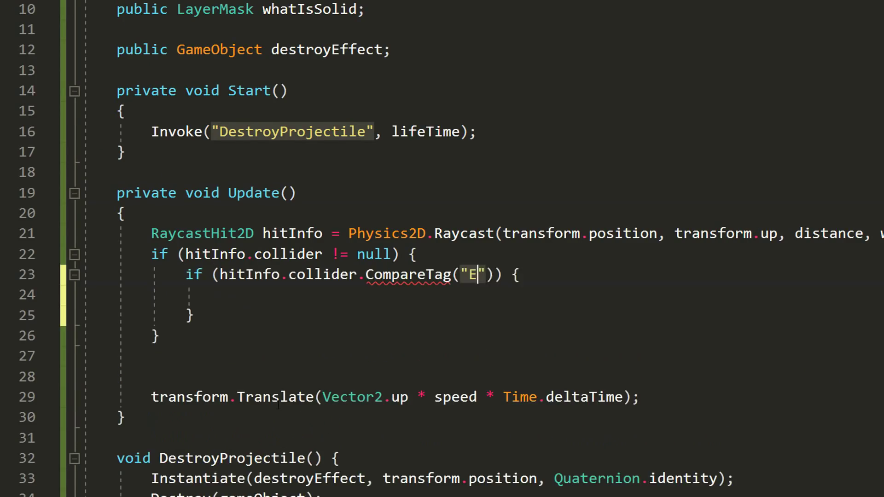
- Inside the null check, nest if (hitInfo.collider.CompareTag("Enemy")) containing Debug.Log("ENEMY MUST TAKE DAMAGE !");
{"action": "type", "text": "nemy\")) {"}
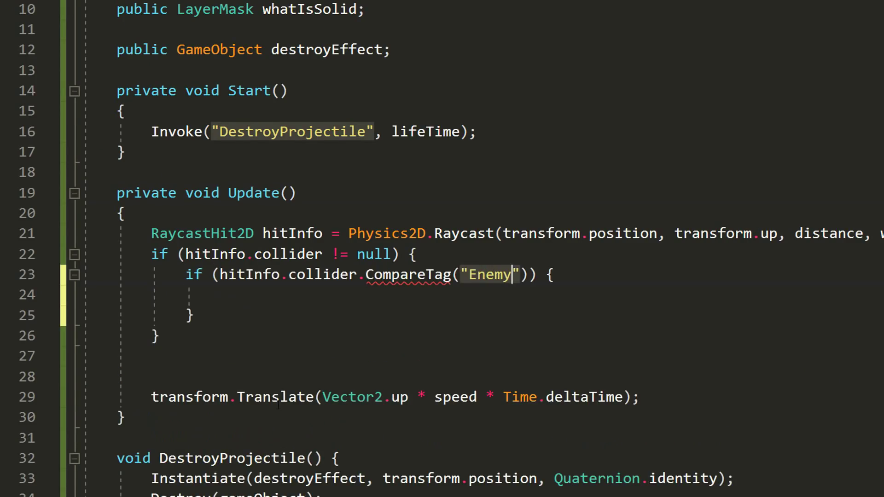
{"action": "left_click", "coordinate": [220, 276]}
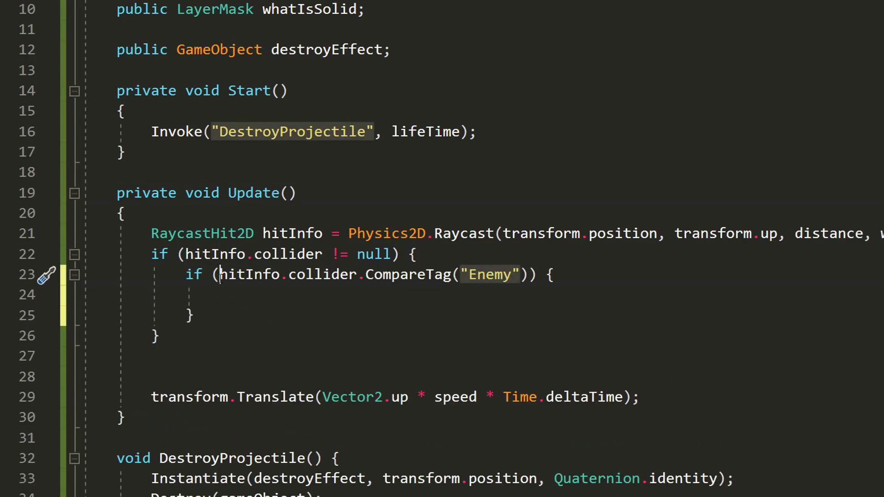
{"action": "key", "text": "ctrl+s"}
{"action": "left_click", "coordinate": [231, 299]}
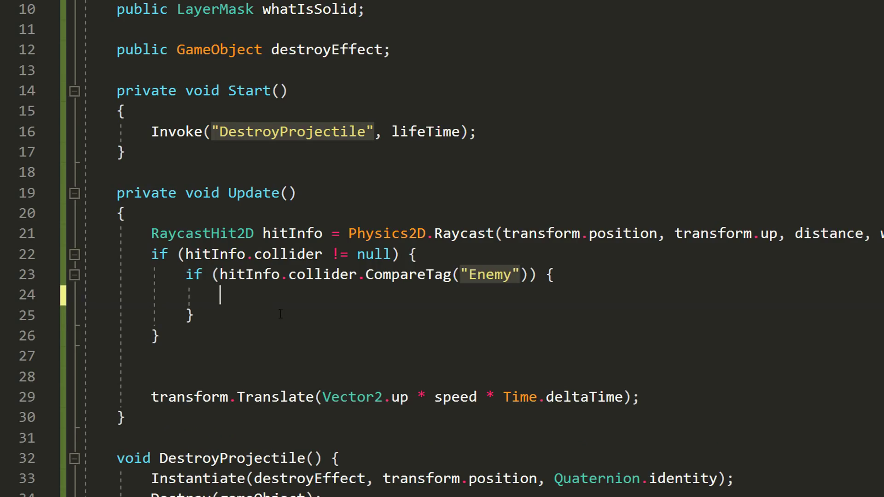
{"action": "type", "text": "Debug.Log(\"ENEMY MUST TAKE"}
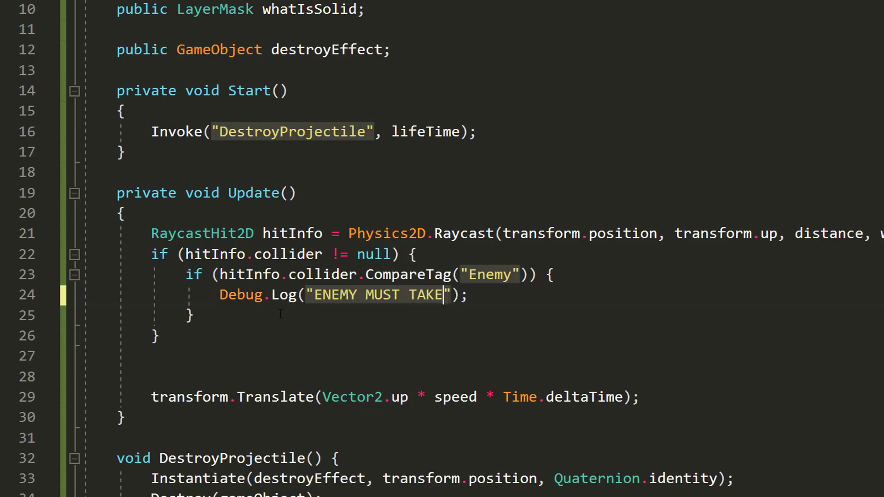
{"action": "type", "text": " DAMAGE !"}
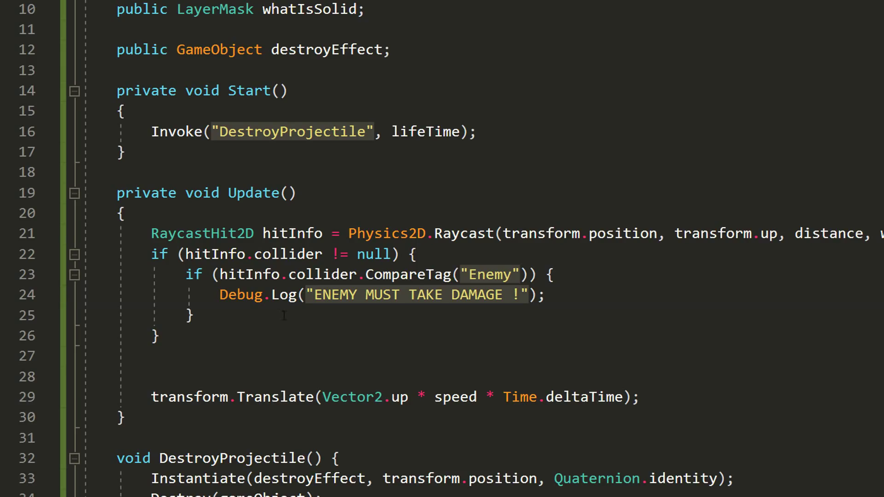
- Call DestroyProjectile() after the enemy tag check, still inside the collider null check
{"action": "left_click", "coordinate": [204, 314]}
{"action": "key", "text": "Return"}
{"action": "type", "text": "Dest"}
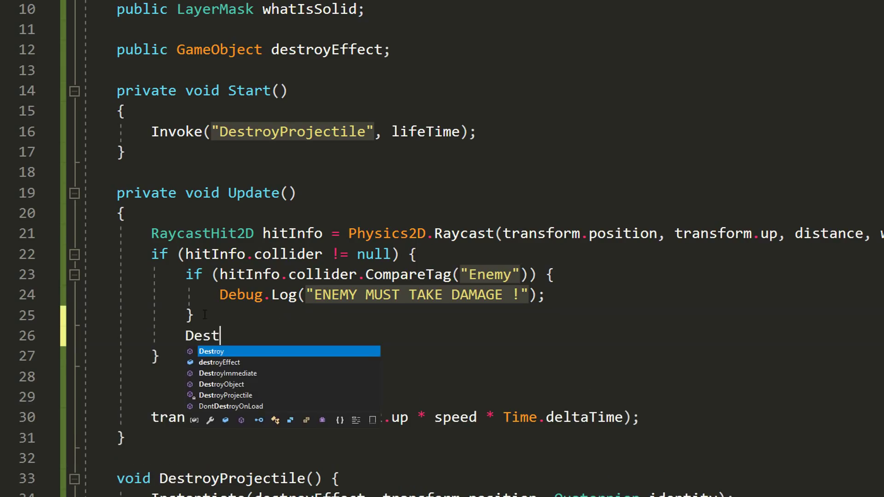
{"action": "key", "text": "Down"}
{"action": "key", "text": "Down"}
{"action": "key", "text": "Down"}
{"action": "key", "text": "Down"}
{"action": "key", "text": "Tab"}
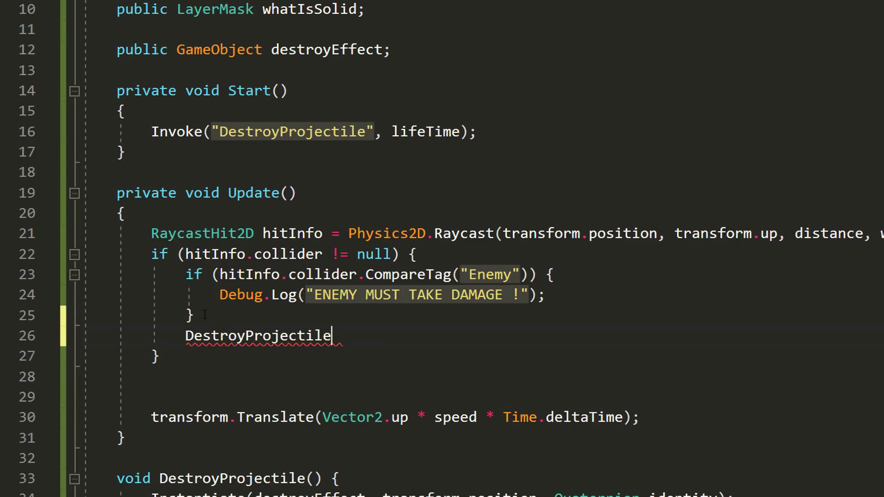
{"action": "type", "text": "()"}
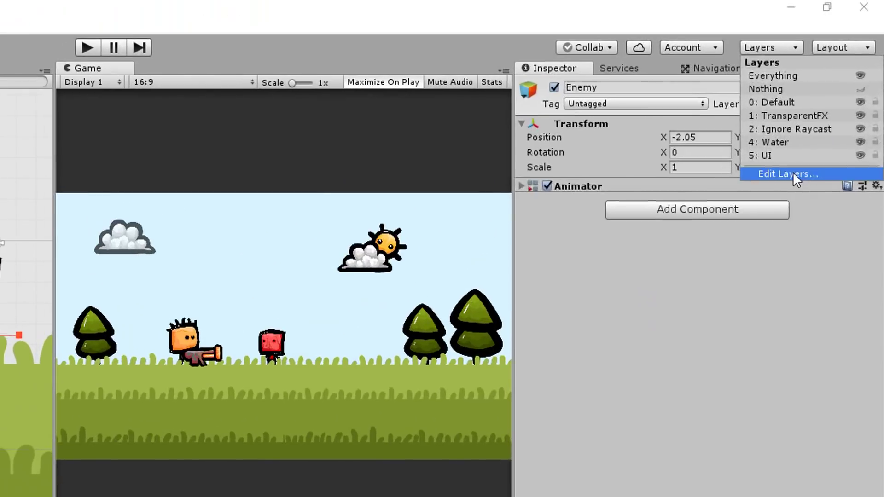
- In Unity, name User Layer 8 Enemy and User Layer 9 Environment
{"action": "left_click", "coordinate": [829, 100]}
{"action": "left_click", "coordinate": [754, 168]}
{"action": "type", "text": "Enemy"}
{"action": "left_click", "coordinate": [683, 305]}
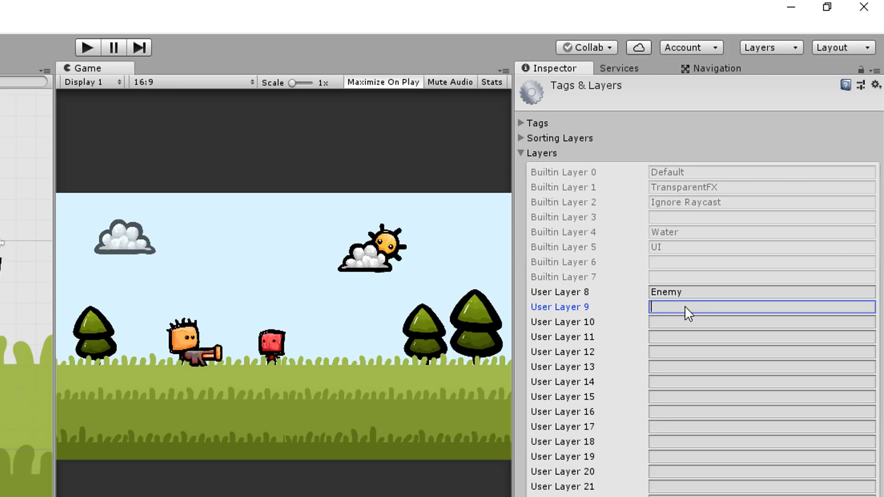
{"action": "type", "text": "Environment"}
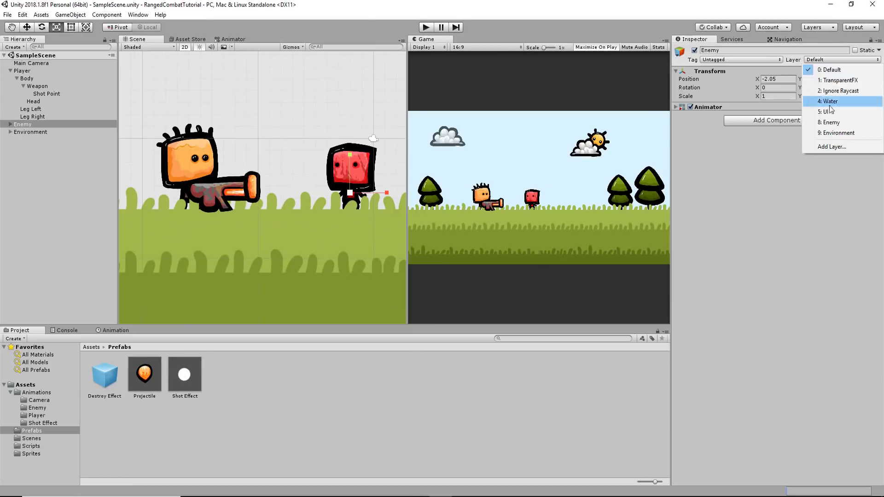
- Assign the Enemy layer to the Enemy object and the Environment layer to Tree01, Tree02 and Tree03
{"action": "left_click", "coordinate": [816, 134]}
{"action": "left_click", "coordinate": [389, 271]}
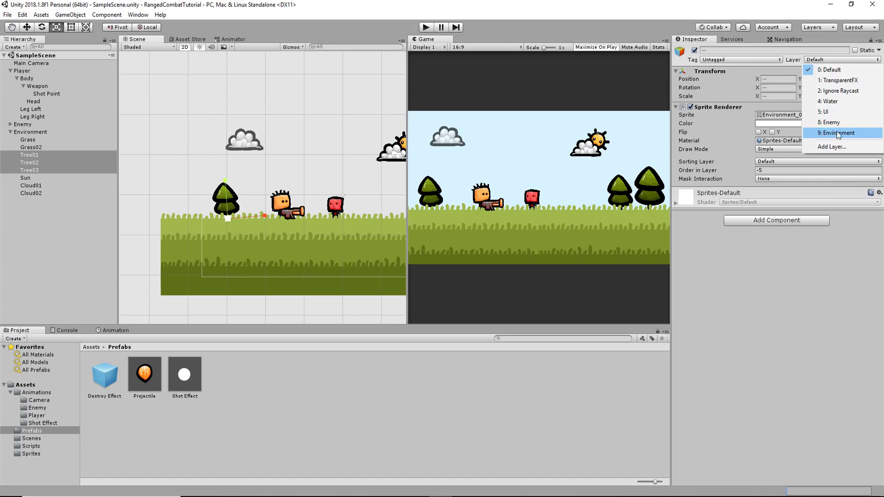
{"action": "left_click", "coordinate": [838, 133]}
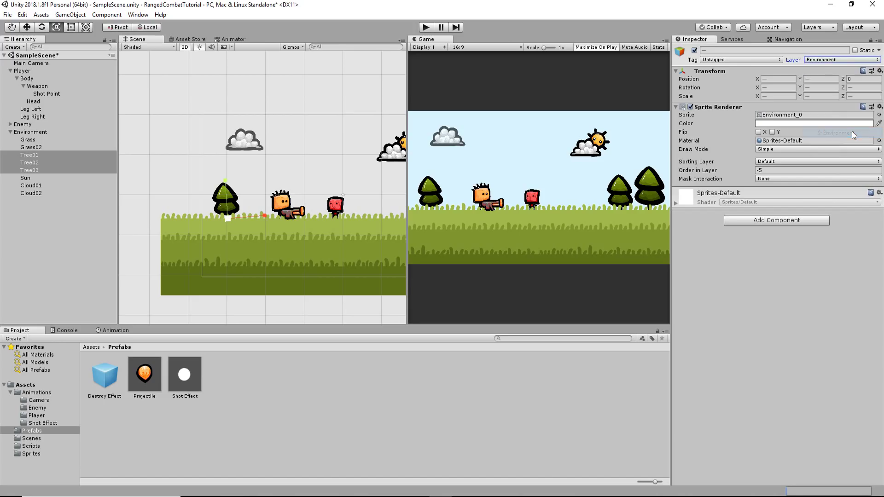
- Set What Is Solid on the Projectile prefab to the Enemy and Environment layers
{"action": "left_click", "coordinate": [144, 374]}
{"action": "left_click", "coordinate": [758, 233]}
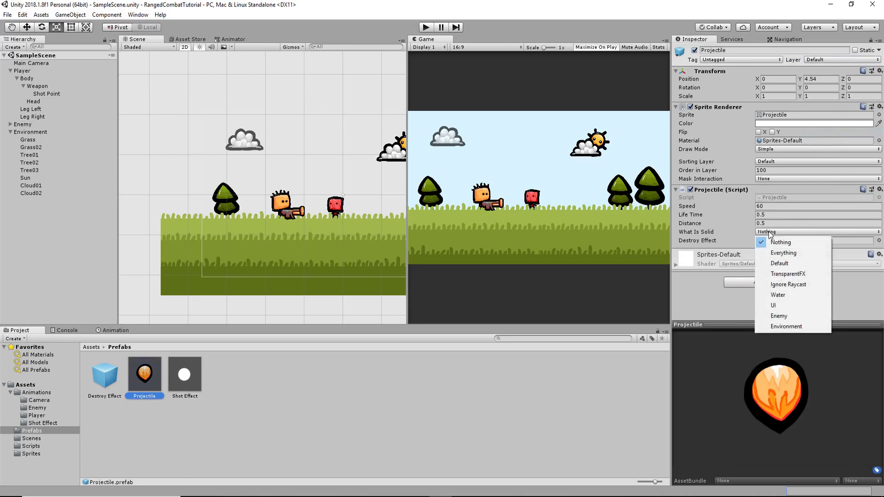
{"action": "left_click", "coordinate": [778, 316]}
{"action": "left_click", "coordinate": [770, 234]}
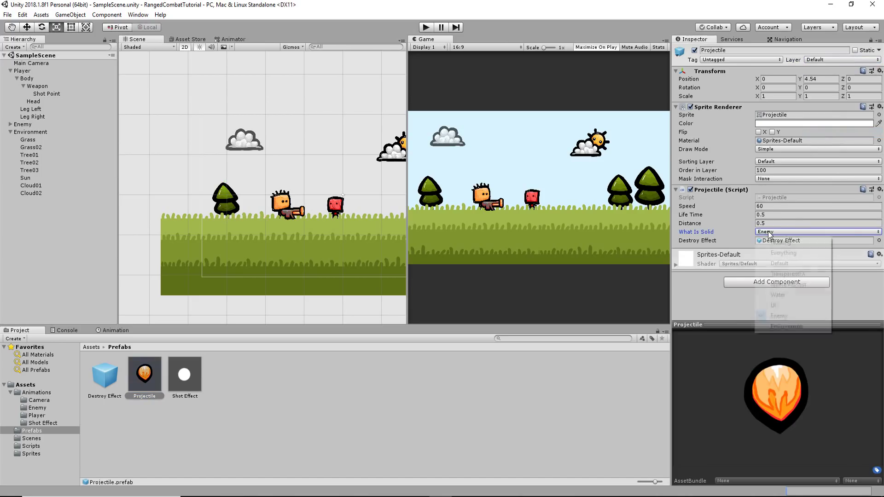
{"action": "left_click", "coordinate": [784, 326]}
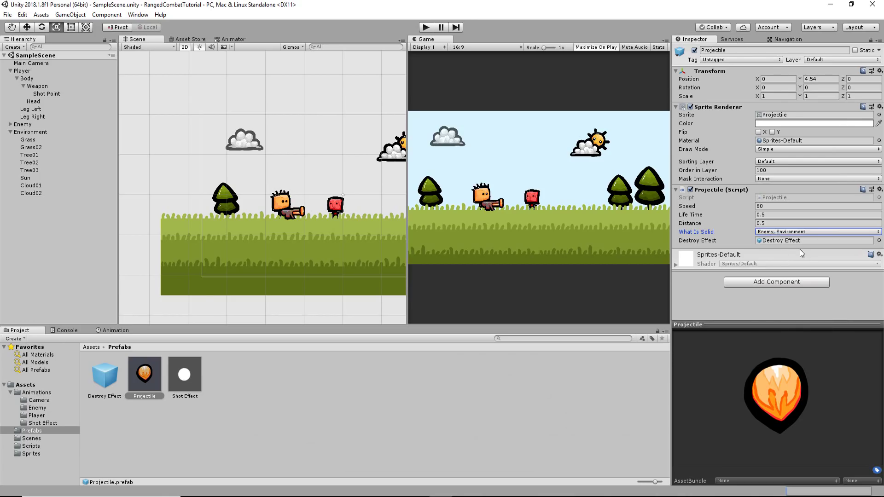
- Create a new tag named Enemy and assign it to the Enemy object
{"action": "left_click", "coordinate": [741, 59]}
{"action": "left_click", "coordinate": [727, 145]}
{"action": "left_click", "coordinate": [863, 92]}
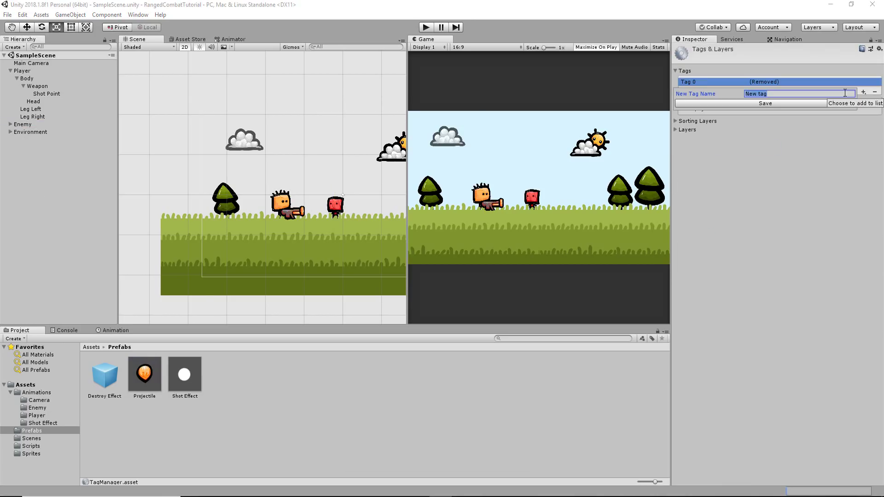
{"action": "type", "text": "Enemy"}
{"action": "left_click", "coordinate": [770, 99]}
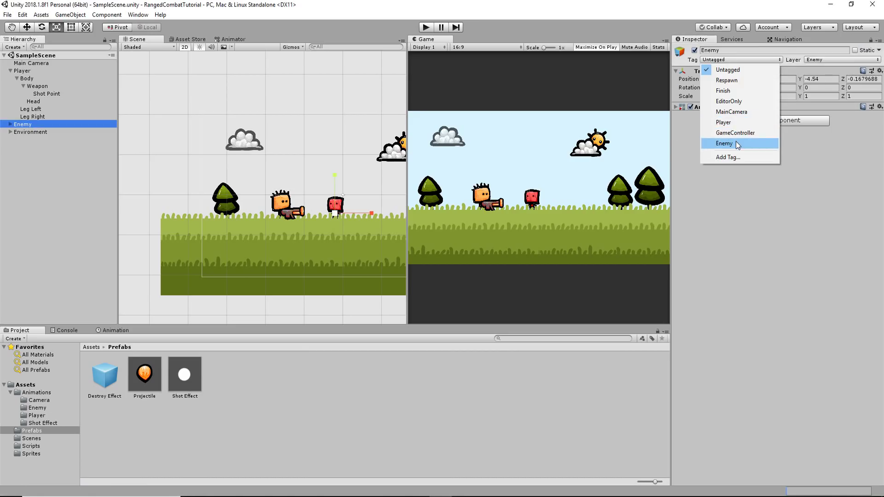
{"action": "left_click", "coordinate": [735, 142]}
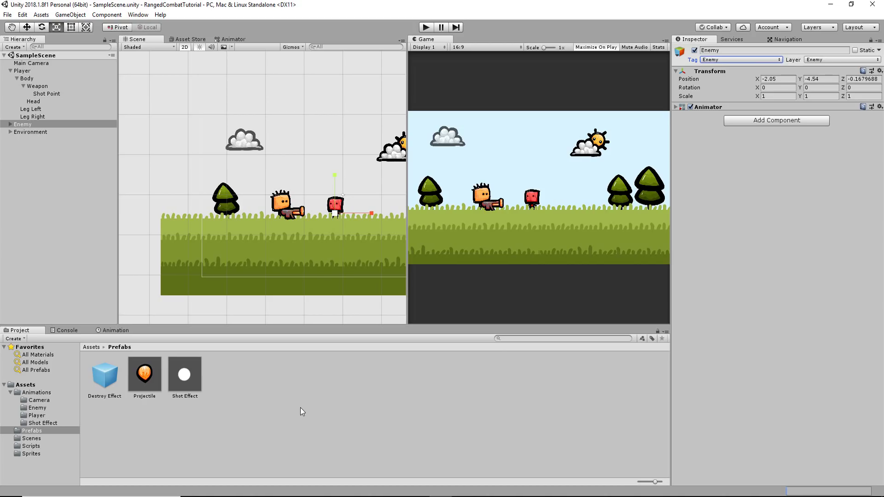
- Give the Enemy a Box Collider 2D with offset 0.21, 1.26 and size 3.39 by 5.27, and add a collider to the three trees
{"action": "key", "text": "f"}
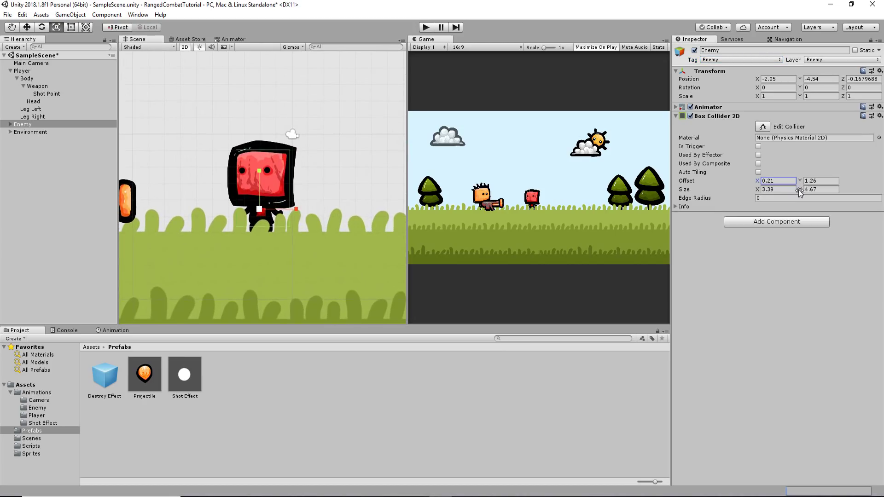
{"action": "key", "text": "r"}
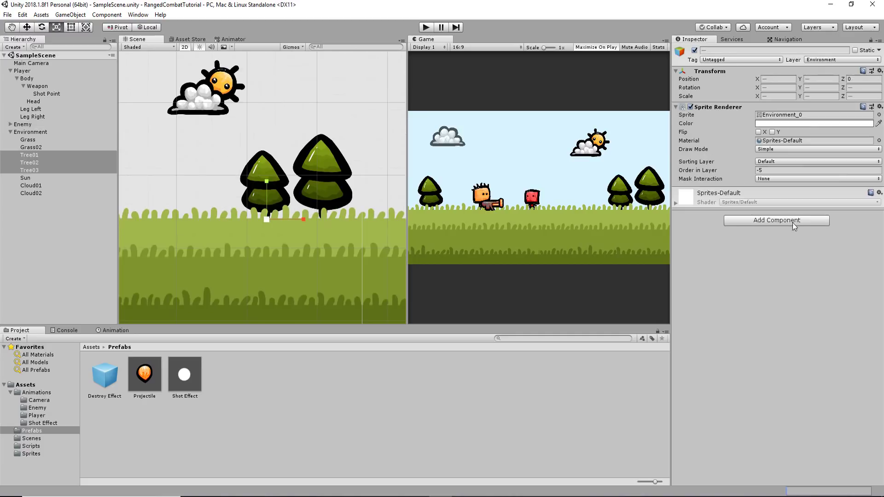
{"action": "left_click", "coordinate": [791, 222]}
{"action": "key", "text": "Return"}
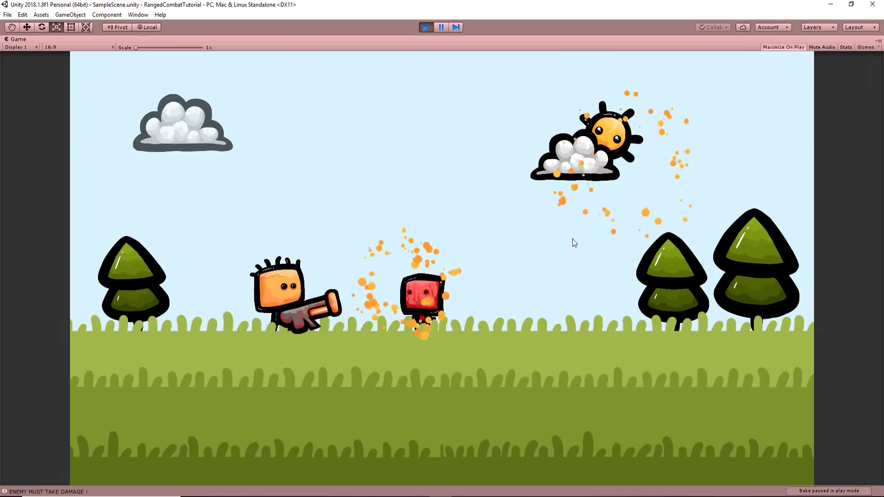
- Play-test by firing at the tree behind the player, moving past the enemy and shooting toward the other two trees
{"action": "left_click", "coordinate": [205, 260]}
{"action": "left_click", "coordinate": [198, 290]}
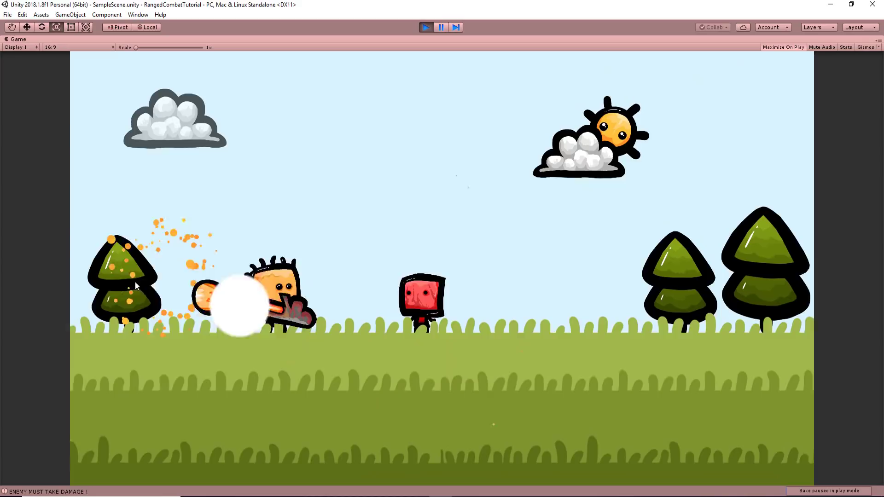
{"action": "key", "text": "d"}
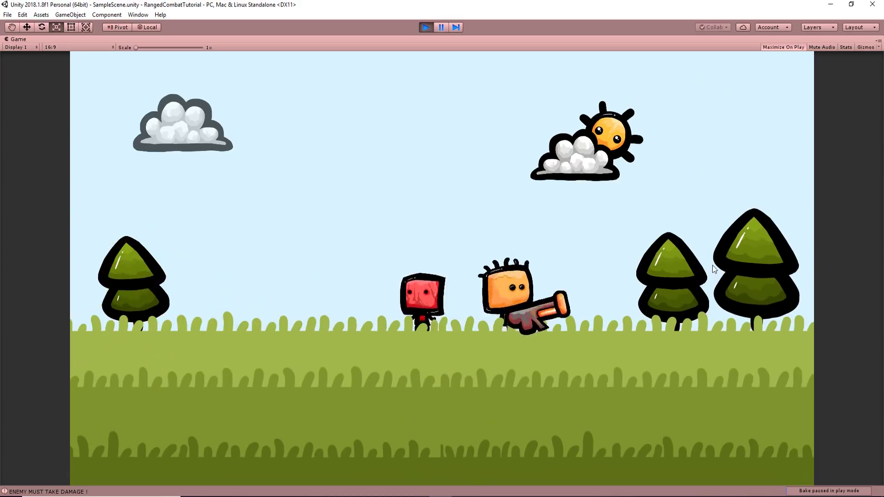
{"action": "key", "text": "space"}
{"action": "left_click", "coordinate": [606, 191]}
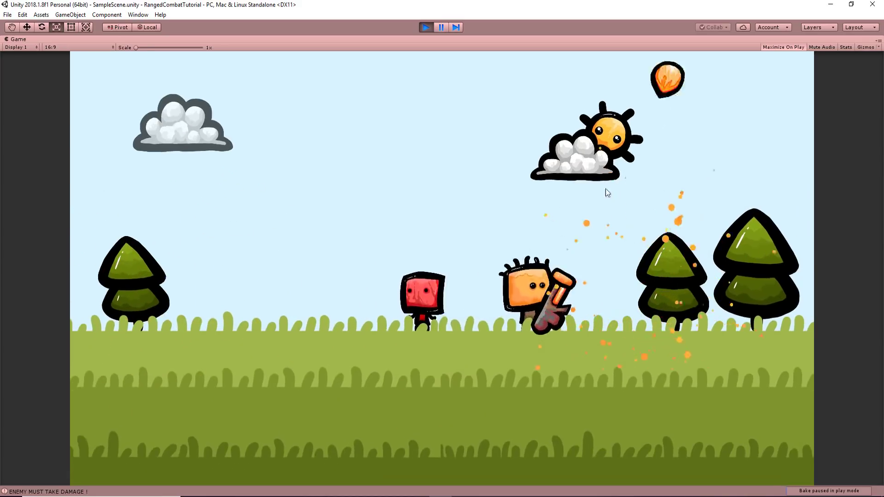
- Move the player back and forth and fire at the enemy from both sides to check the projectile hits
{"action": "left_click", "coordinate": [402, 284]}
{"action": "key", "text": "d"}
{"action": "left_click", "coordinate": [409, 286]}
{"action": "key", "text": "a"}
{"action": "key", "text": "a"}
{"action": "left_click", "coordinate": [485, 278]}
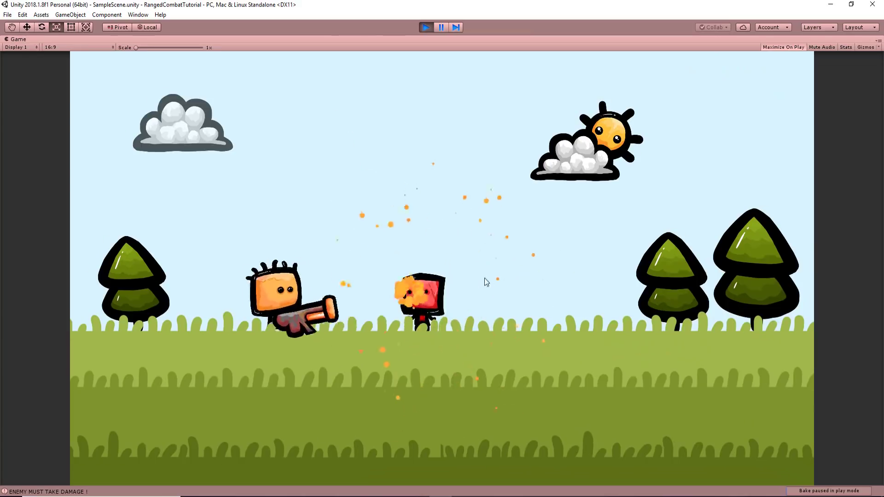
{"action": "left_click", "coordinate": [531, 278]}
{"action": "left_click", "coordinate": [204, 278]}
{"action": "key", "text": "a"}
{"action": "left_click", "coordinate": [417, 289]}
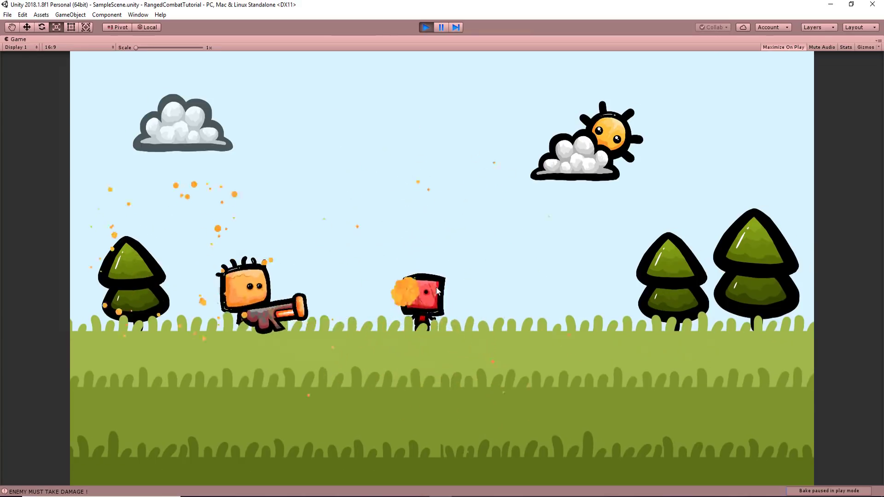
{"action": "left_click", "coordinate": [466, 285]}
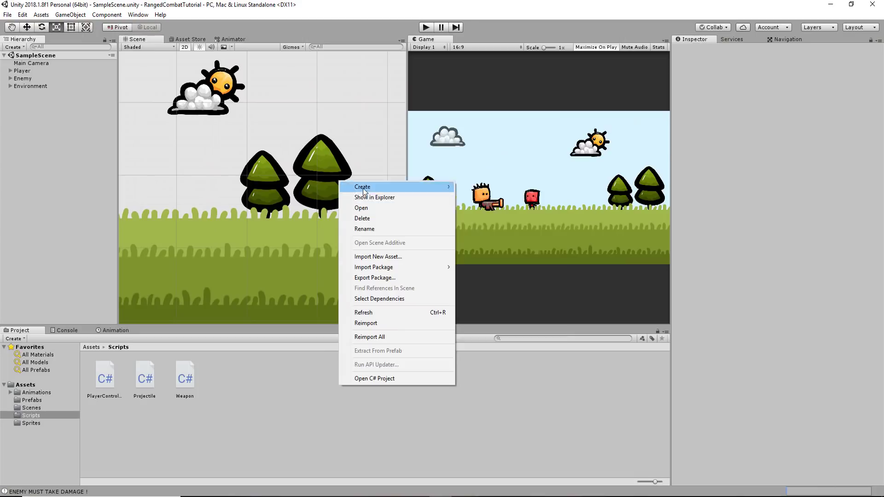
- Leave play mode and create a C# script named Enemy in the Scripts folder
{"action": "mouse_move", "coordinate": [368, 178]}
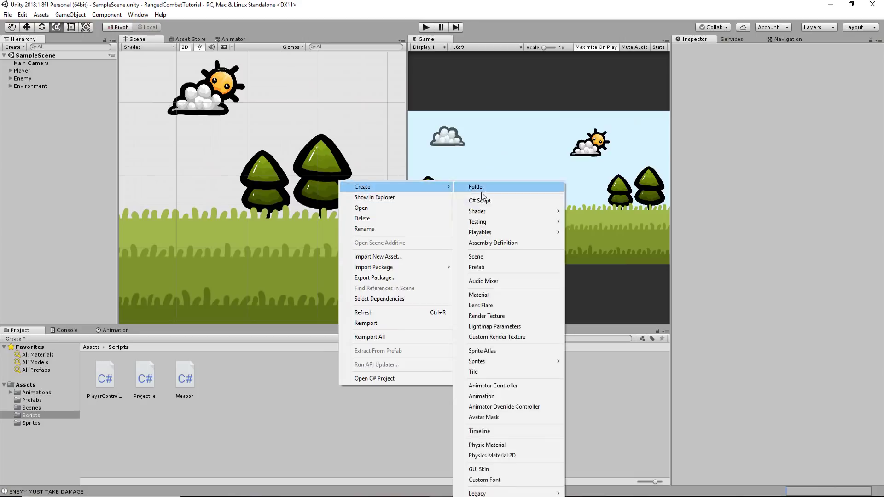
{"action": "left_click", "coordinate": [476, 199]}
{"action": "type", "text": "Enemy"}
{"action": "key", "text": "Return"}
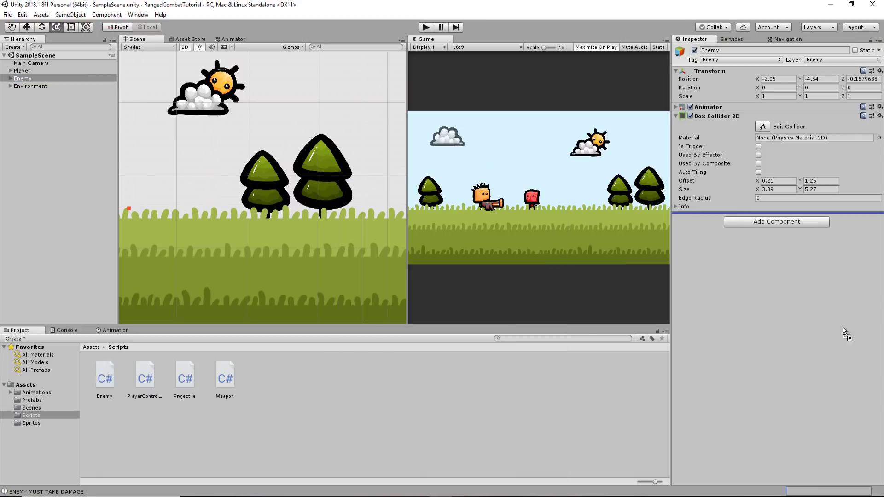
- Attach the Enemy script to the Enemy object and open it for editing
{"action": "left_click_drag", "start_coordinate": [735, 259], "coordinate": [736, 257]}
{"action": "double_click", "coordinate": [776, 226]}
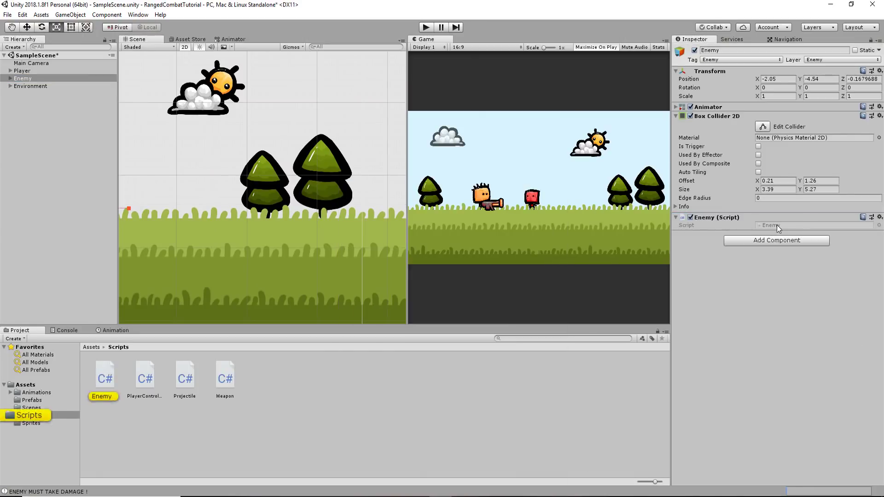
- Remove the default methods from the Enemy class and declare a public int named health
{"action": "left_click_drag", "start_coordinate": [137, 304], "coordinate": [130, 169]}
{"action": "key", "text": "BackSpace"}
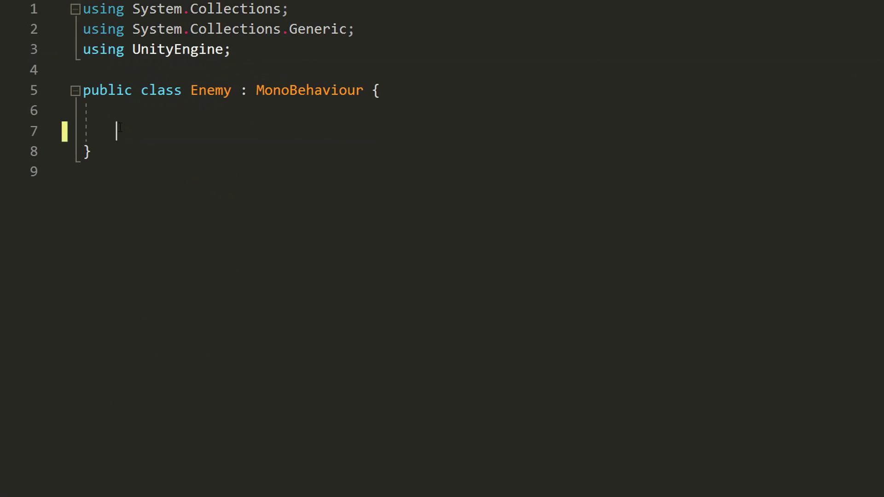
{"action": "type", "text": "public int health"}
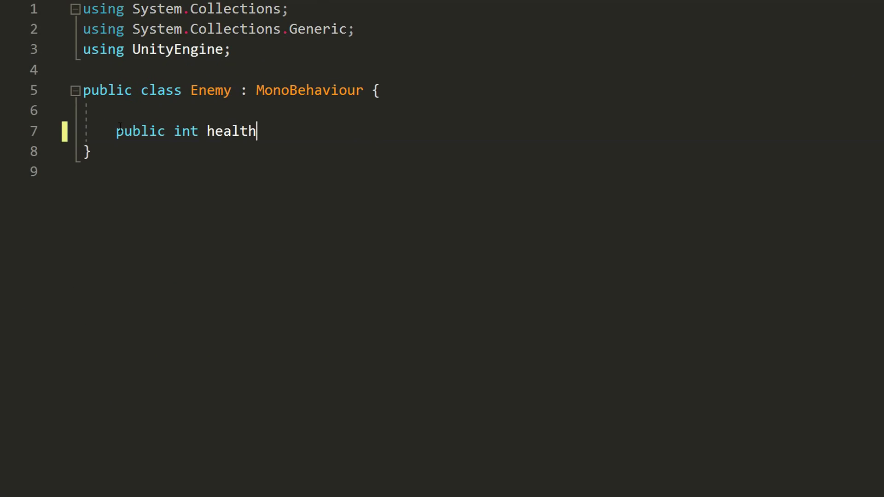
{"action": "type", "text": ";"}
{"action": "key", "text": "Return"}
{"action": "key", "text": "Return"}
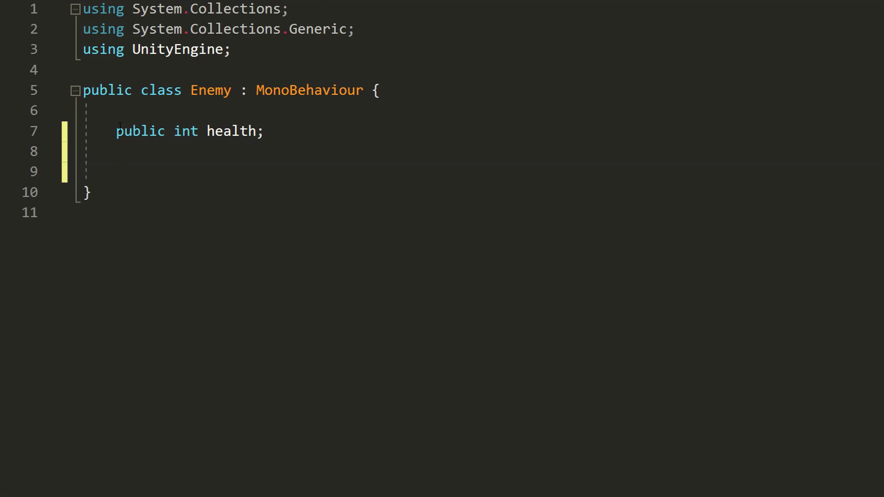
- Add a public TakeDamage method with an int damage parameter that subtracts damage from health, and save the script
{"action": "type", "text": "public void TakeDamage(int d)"}
{"action": "type", "text": " {"}
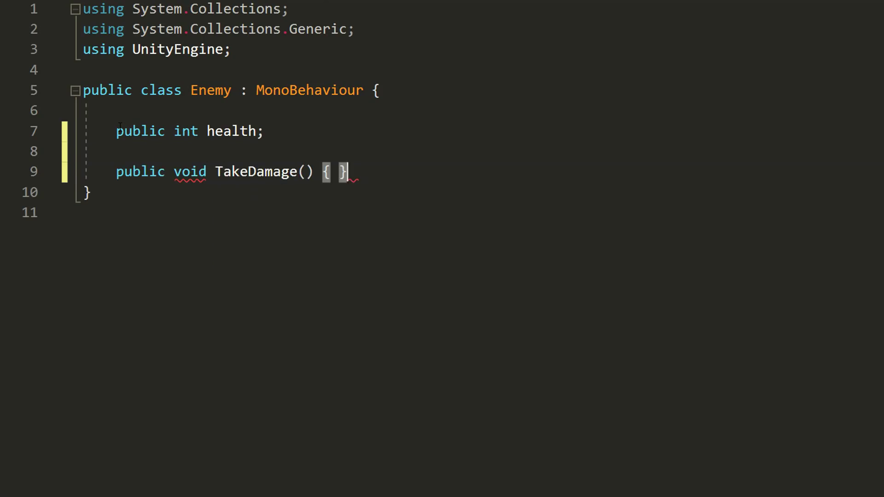
{"action": "key", "text": "Return"}
{"action": "key", "text": "Up"}
{"action": "key", "text": "End"}
{"action": "key", "text": "Left"}
{"action": "key", "text": "Left"}
{"action": "key", "text": "Left"}
{"action": "type", "text": "int damage"}
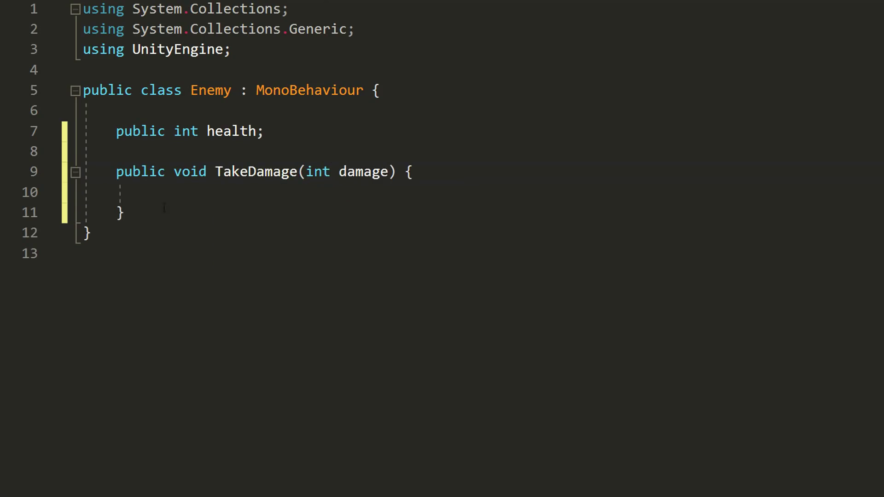
{"action": "type", "text": "ealth -= d"}
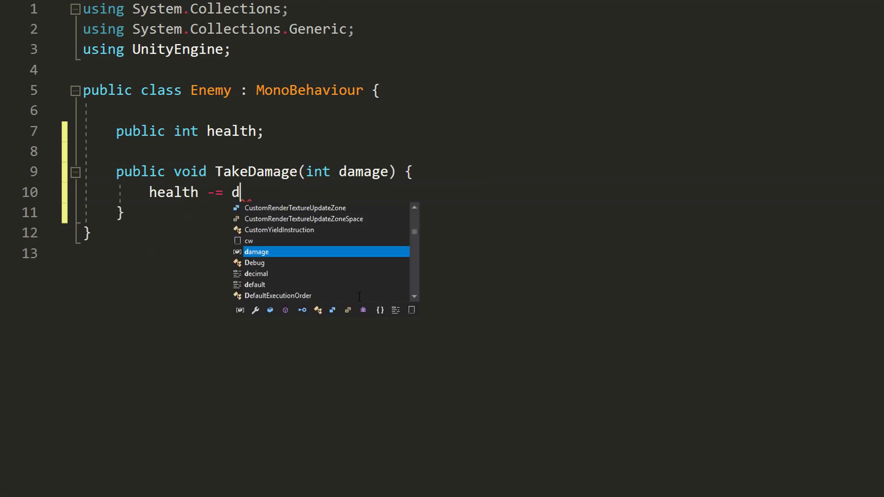
{"action": "type", "text": "amage;"}
{"action": "key", "text": "ctrl+s"}
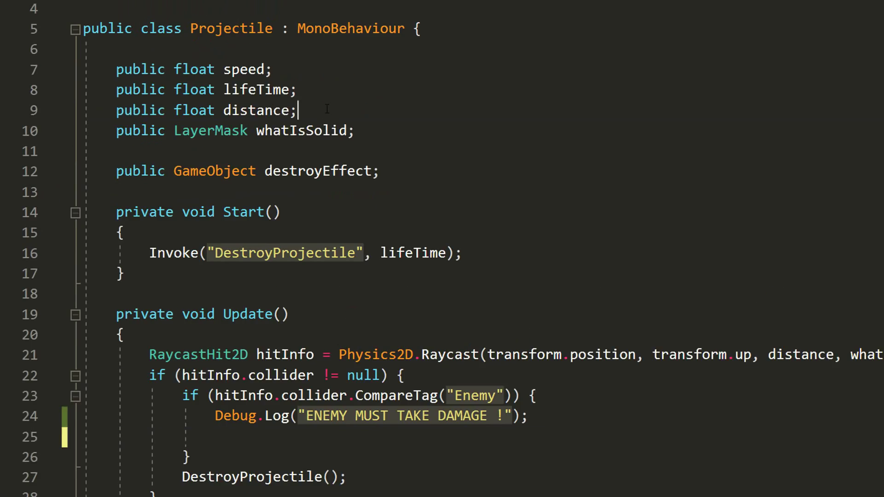
- Declare a public int named damage below distance in the Projectile script and save it
{"action": "key", "text": "Return"}
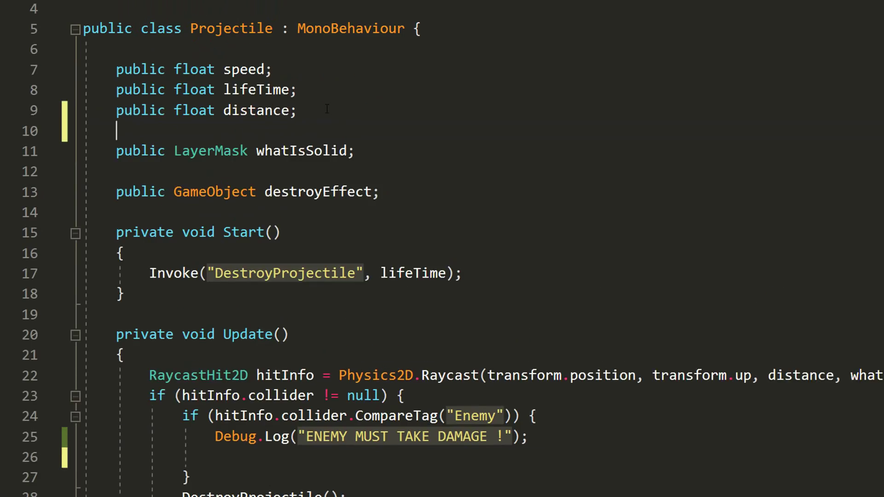
{"action": "type", "text": "public int damage;"}
{"action": "key", "text": "ctrl+s"}
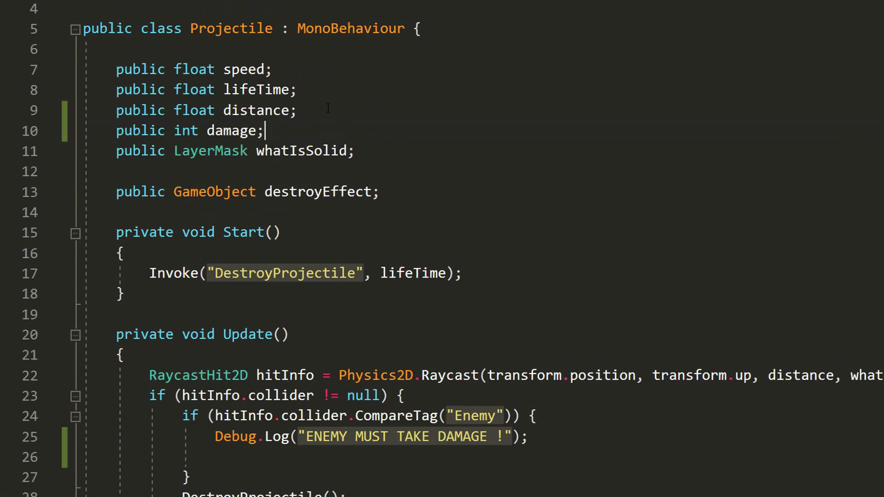
- In the Projectile script's Enemy tag check, call TakeDamage(damage) on the hit collider's Enemy component
{"action": "scroll", "coordinate": [300, 190], "scroll_direction": "down", "scroll_amount": 2}
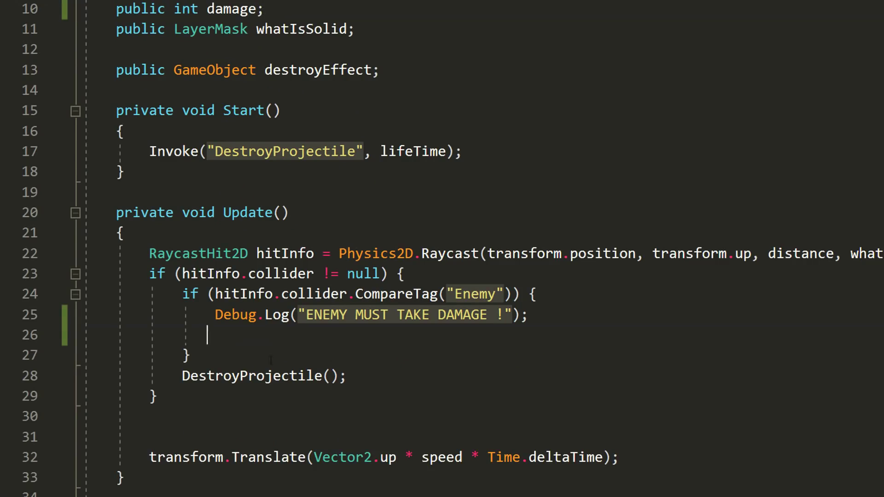
{"action": "type", "text": "hitInfo.collider.GetComponent<Enemy>().TakeDamage();"}
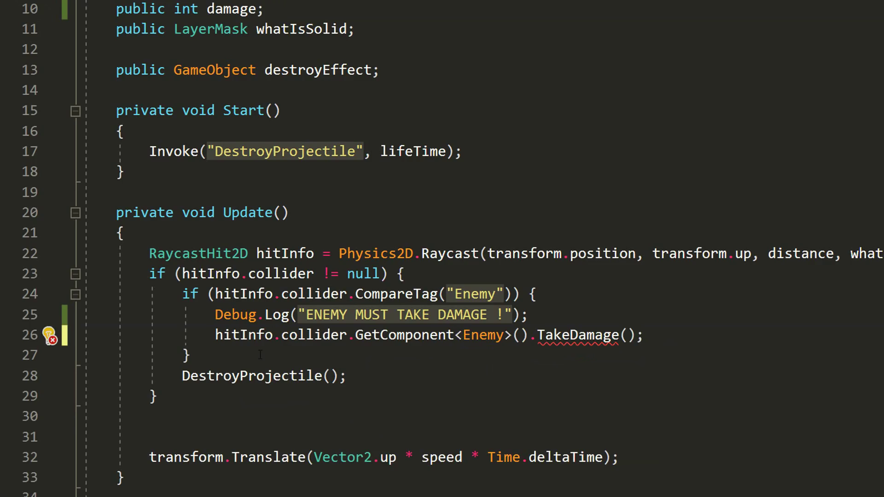
{"action": "type", "text": "damage"}
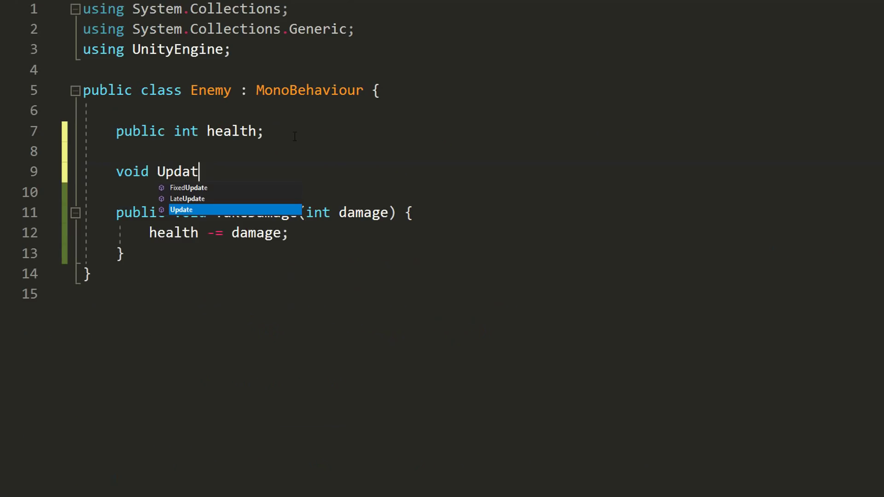
- Add an Update method to the Enemy script containing an if check for health <= 0
{"action": "key", "text": "Tab"}
{"action": "type", "text": ")if () {"}
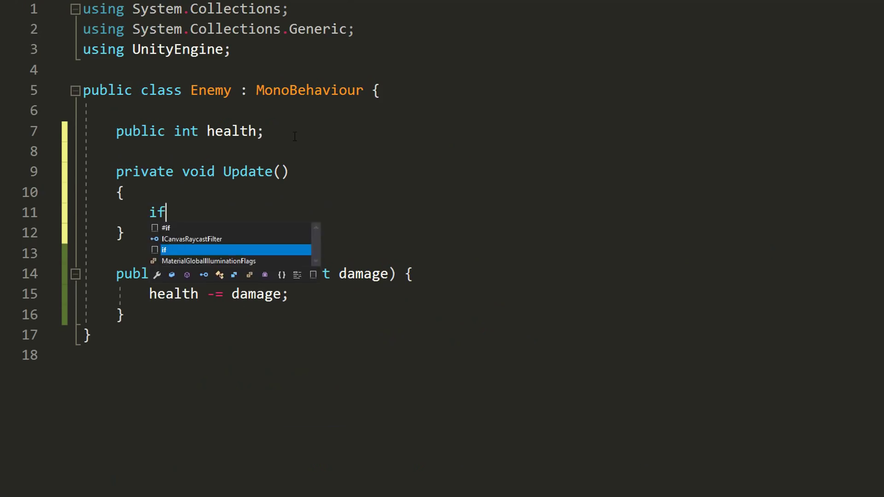
{"action": "key", "text": "Return"}
{"action": "left_click", "coordinate": [180, 212]}
{"action": "type", "text": "health <= 0) {"}
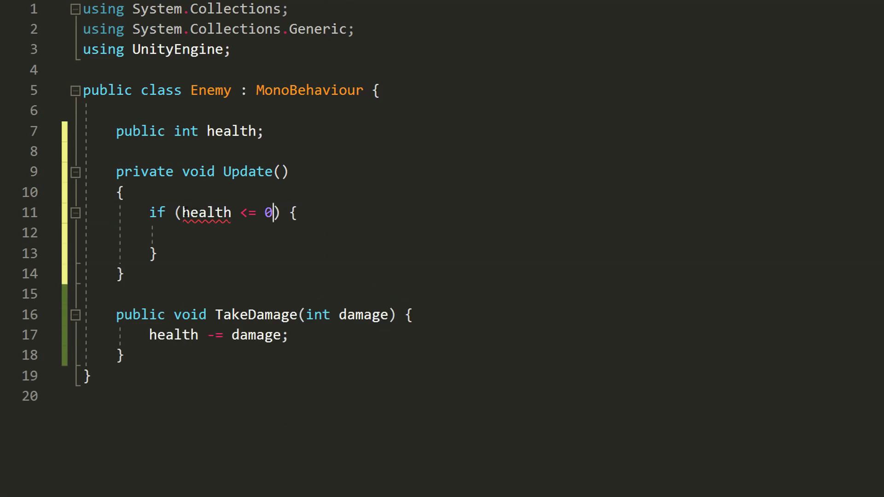
- Declare a public GameObject deathEffect, and inside the health check instantiate it at transform.position with Quaternion.identity and destroy the gameObject
{"action": "left_click", "coordinate": [296, 132]}
{"action": "key", "text": "Return"}
{"action": "type", "text": "p"}
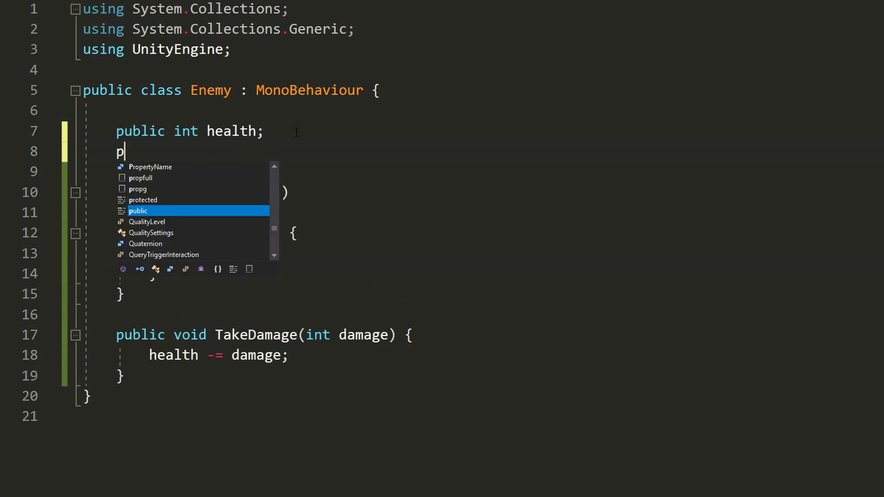
{"action": "type", "text": "ublic GameObject deathEffect;"}
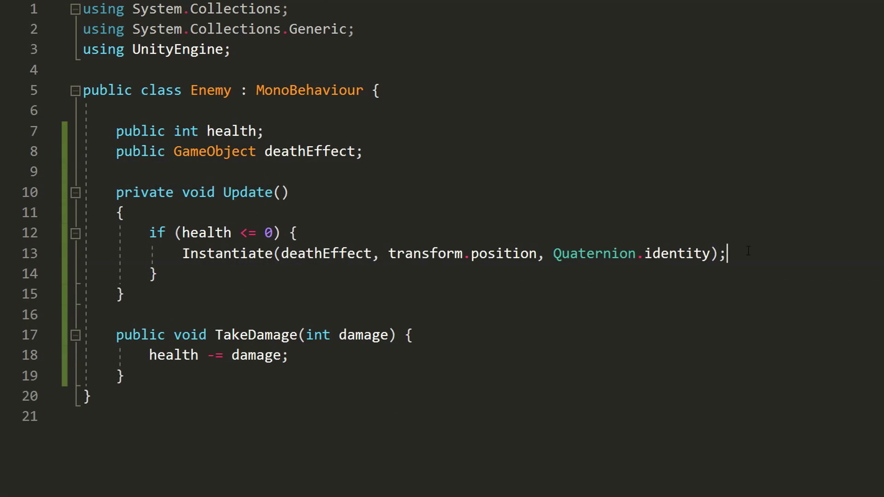
{"action": "key", "text": "Return"}
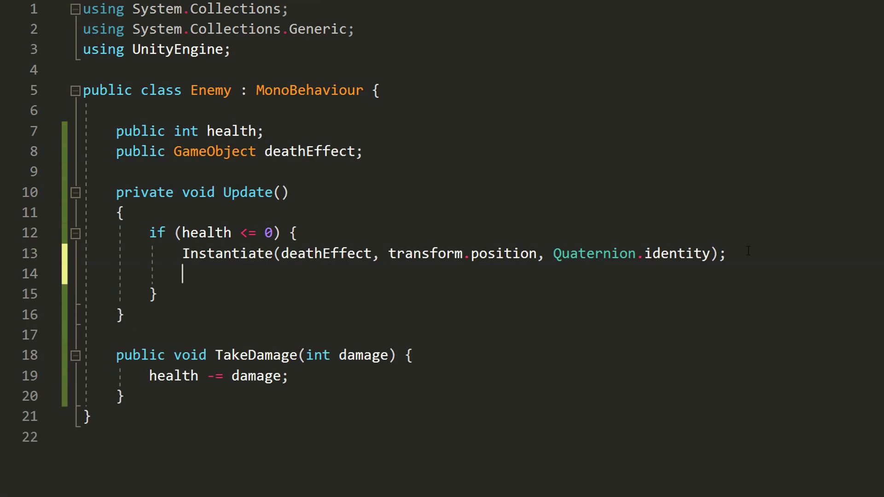
{"action": "type", "text": "Destroy(gameObject);"}
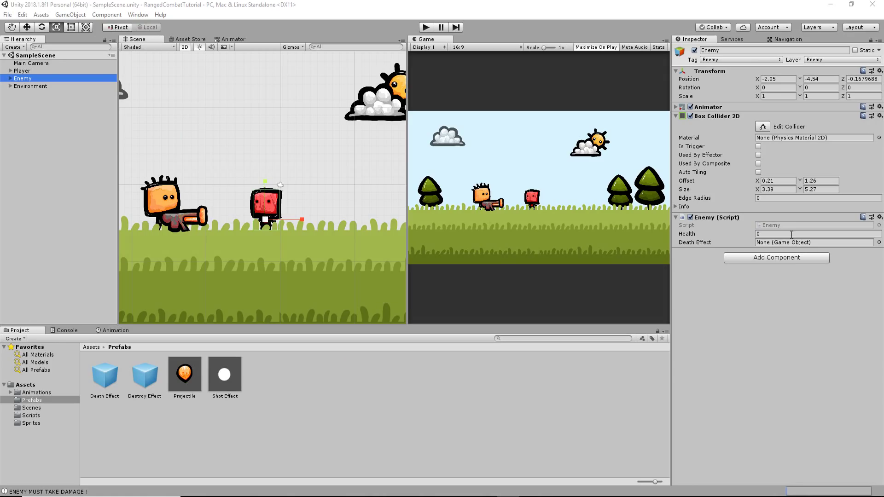
- Set the Enemy object's health to 3 and assign the Death Effect prefab as its death effect
{"action": "left_click", "coordinate": [766, 234]}
{"action": "type", "text": "3"}
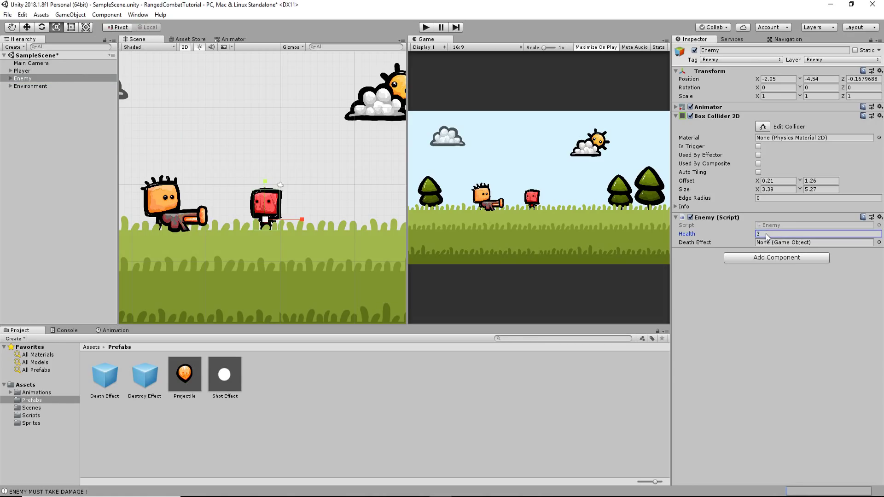
{"action": "left_click_drag", "start_coordinate": [105, 375], "coordinate": [796, 244]}
- Set the Projectile prefab's damage to 1
{"action": "left_click", "coordinate": [184, 373]}
{"action": "left_click", "coordinate": [773, 232]}
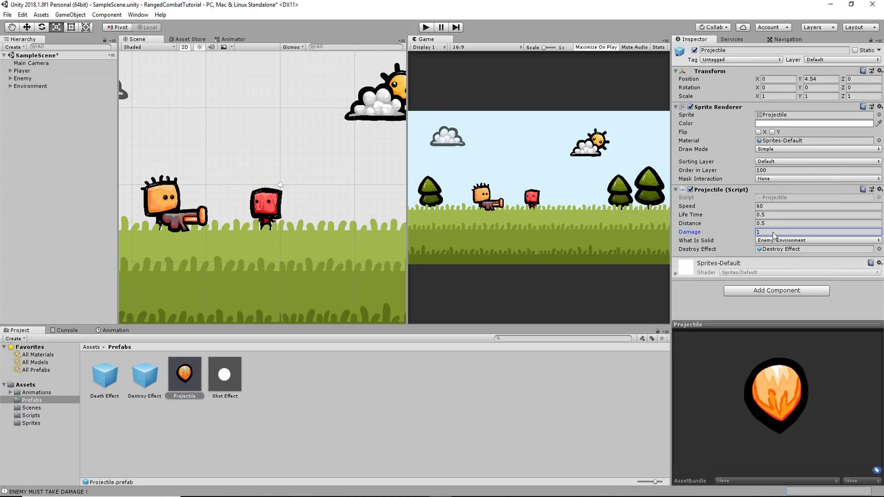
- Play-test the scene by firing repeatedly at the enemy to check that it takes damage and dies
{"action": "left_click", "coordinate": [429, 27]}
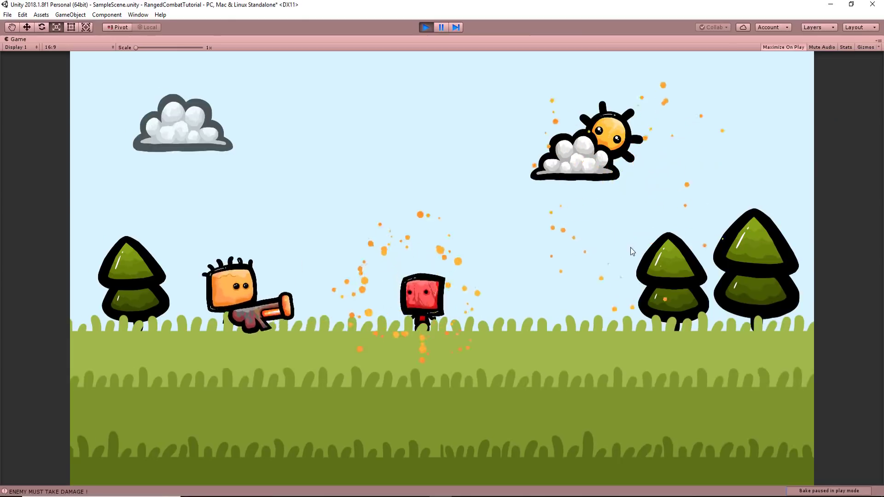
{"action": "left_click", "coordinate": [630, 247]}
{"action": "left_click", "coordinate": [627, 260]}
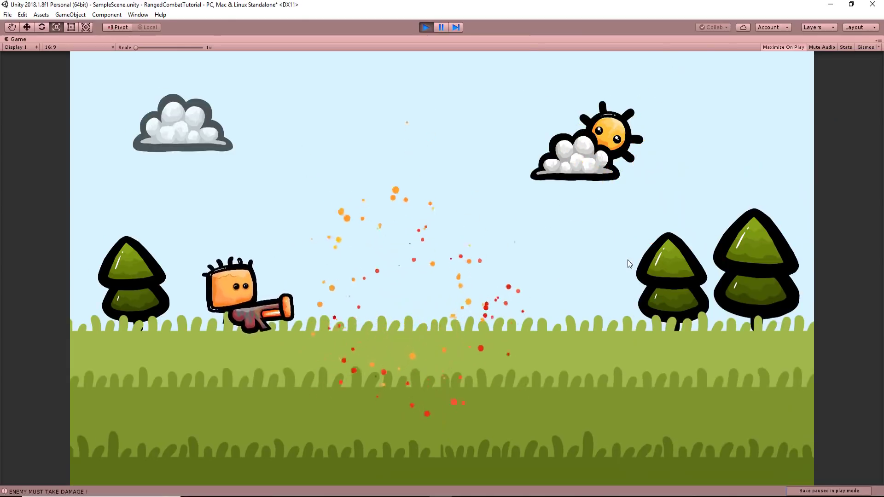
- Move the player back and forth while firing at the trees on both sides, and leave play mode
{"action": "key", "text": "d"}
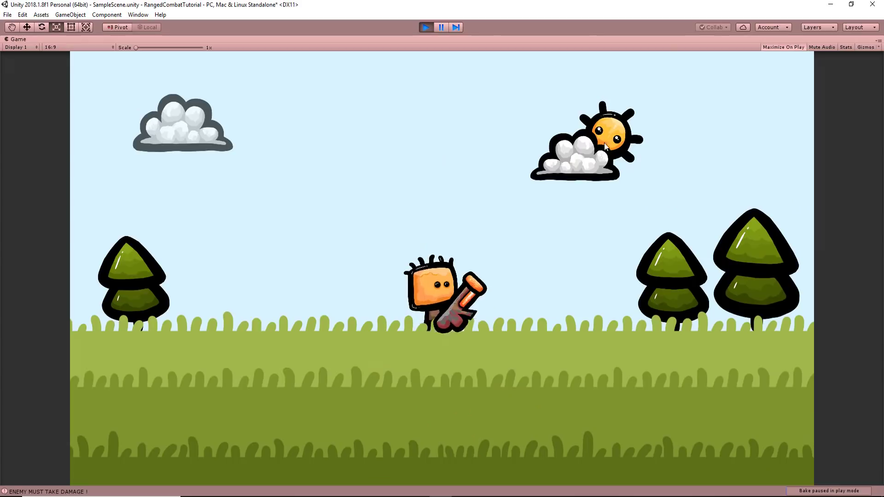
{"action": "key", "text": "a"}
{"action": "left_click", "coordinate": [703, 261]}
{"action": "key", "text": "d"}
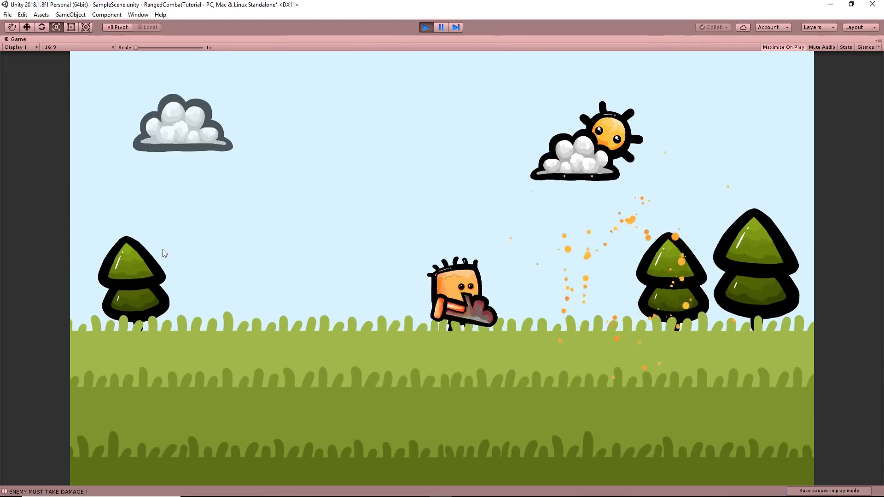
{"action": "left_click", "coordinate": [165, 254]}
{"action": "key", "text": "a"}
{"action": "left_click", "coordinate": [635, 273]}
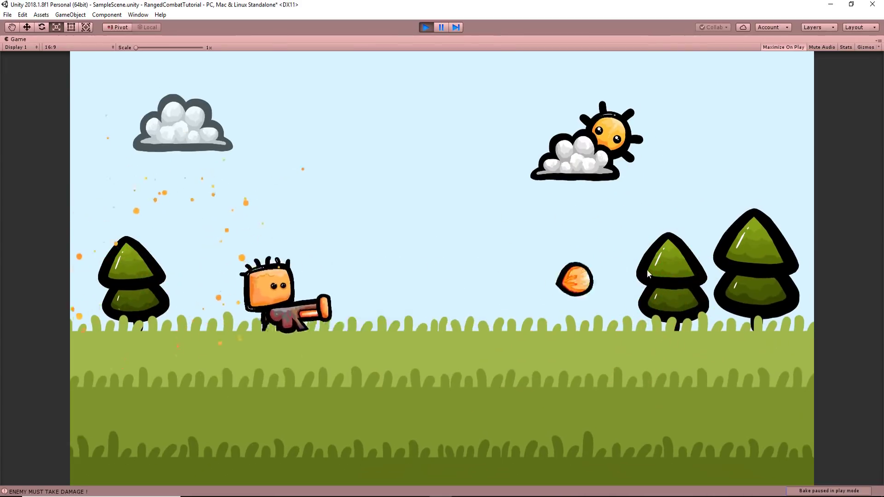
{"action": "left_click", "coordinate": [653, 270]}
{"action": "left_click", "coordinate": [426, 27]}
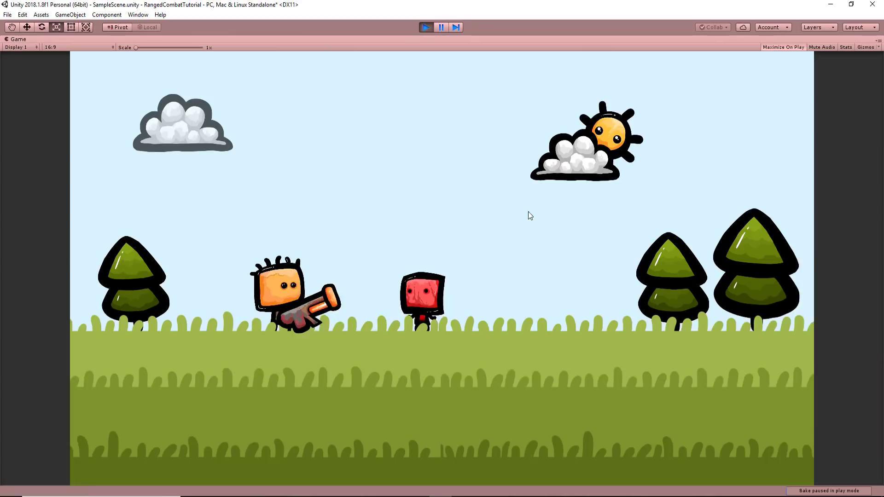
- Play-test again by firing one shot above the enemy and several directly at it, and move the player forward
{"action": "left_click", "coordinate": [528, 211]}
{"action": "left_click", "coordinate": [583, 263]}
{"action": "left_click", "coordinate": [583, 263]}
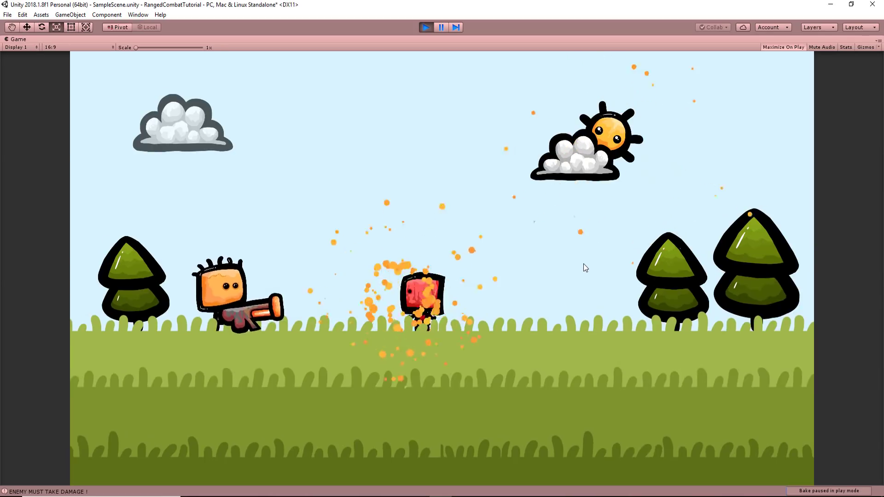
{"action": "left_click", "coordinate": [584, 264]}
{"action": "key", "text": "d"}
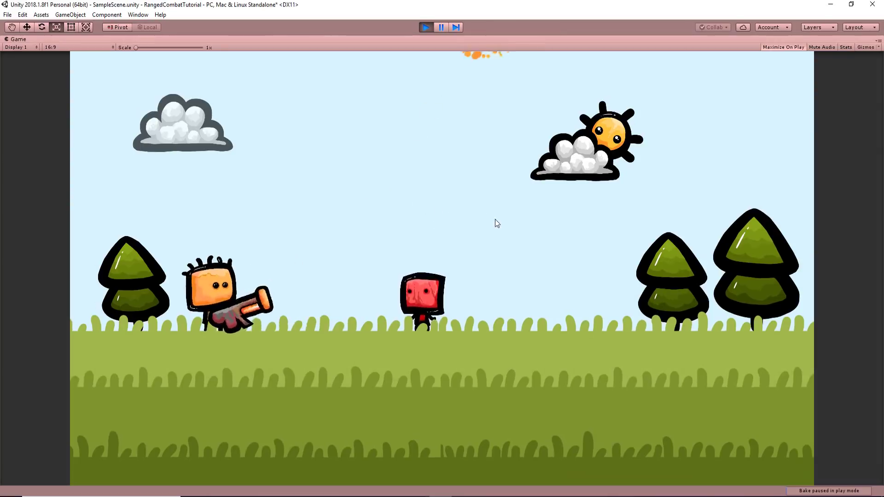
- Test rapid fire by shooting a continuous stream of projectiles at the enemy and into the sky
{"action": "left_click", "coordinate": [511, 237]}
{"action": "mouse_move", "coordinate": [518, 246]}
{"action": "left_mouse_down"}
{"action": "mouse_move", "coordinate": [445, 211]}
{"action": "mouse_move", "coordinate": [534, 266]}
{"action": "mouse_move", "coordinate": [503, 221]}
{"action": "mouse_move", "coordinate": [617, 268]}
{"action": "mouse_move", "coordinate": [586, 235]}
{"action": "left_mouse_up"}
{"action": "left_click", "coordinate": [587, 236]}
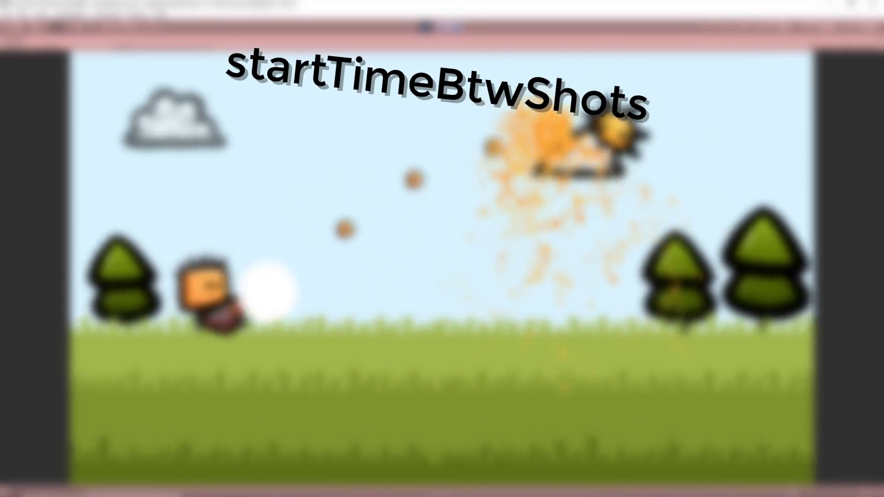
{"action": "left_click", "coordinate": [586, 236]}
- Run the player back and forth while rapid-firing at the trees and the ground, and leave play mode
{"action": "key", "text": "d"}
{"action": "key", "text": "a"}
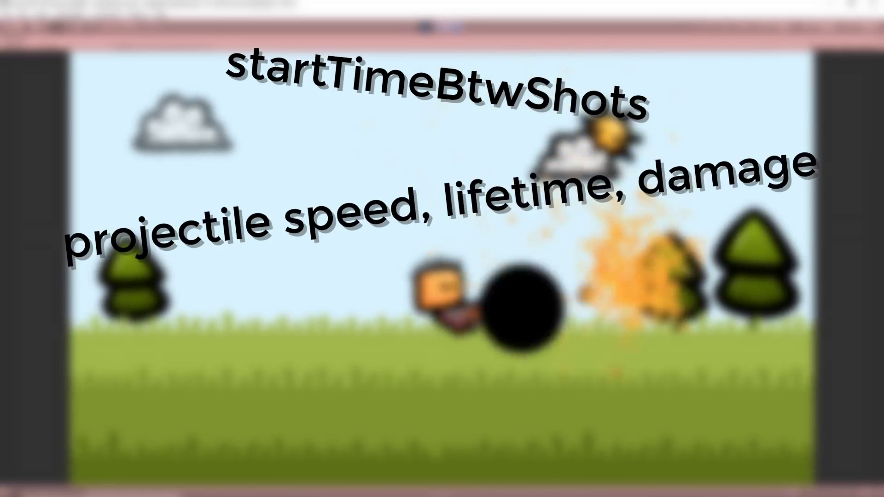
{"action": "key", "text": "d"}
{"action": "key", "text": "a"}
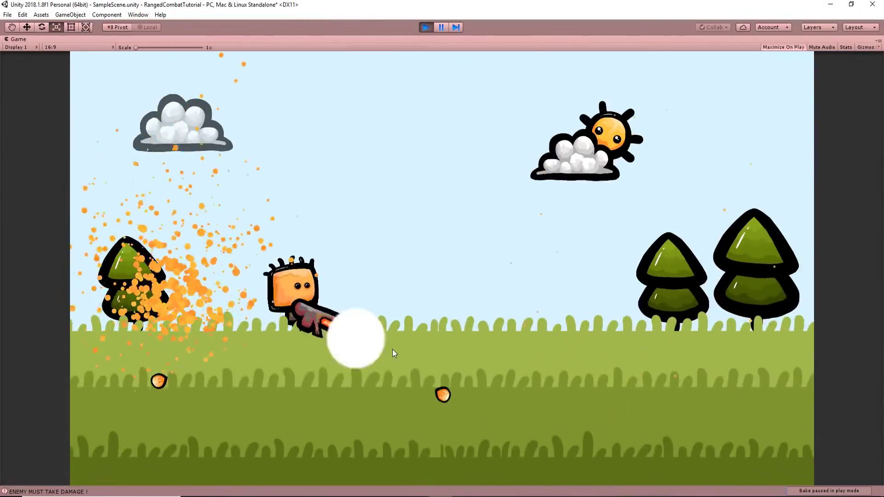
{"action": "key", "text": "d"}
{"action": "mouse_move", "coordinate": [392, 351]}
{"action": "left_mouse_down"}
{"action": "mouse_move", "coordinate": [422, 306]}
{"action": "mouse_move", "coordinate": [437, 213]}
{"action": "mouse_move", "coordinate": [522, 219]}
{"action": "mouse_move", "coordinate": [593, 264]}
{"action": "left_mouse_up"}
{"action": "key", "text": "a"}
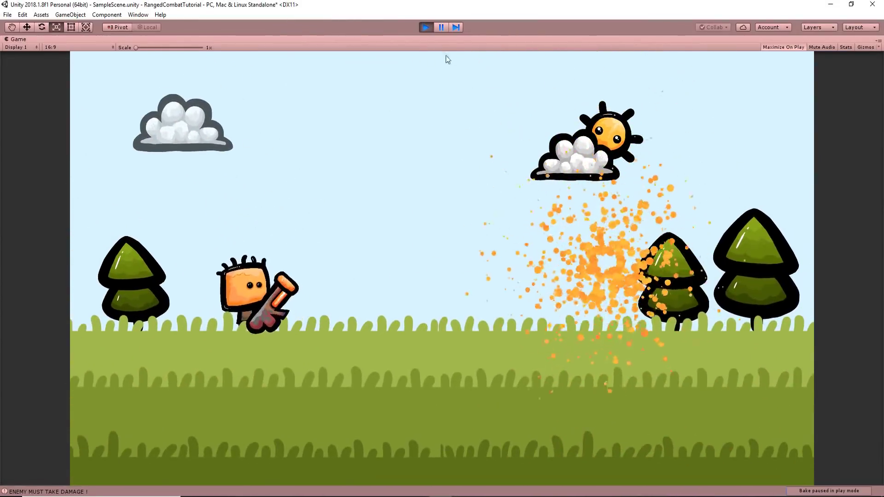
{"action": "left_click", "coordinate": [427, 28]}
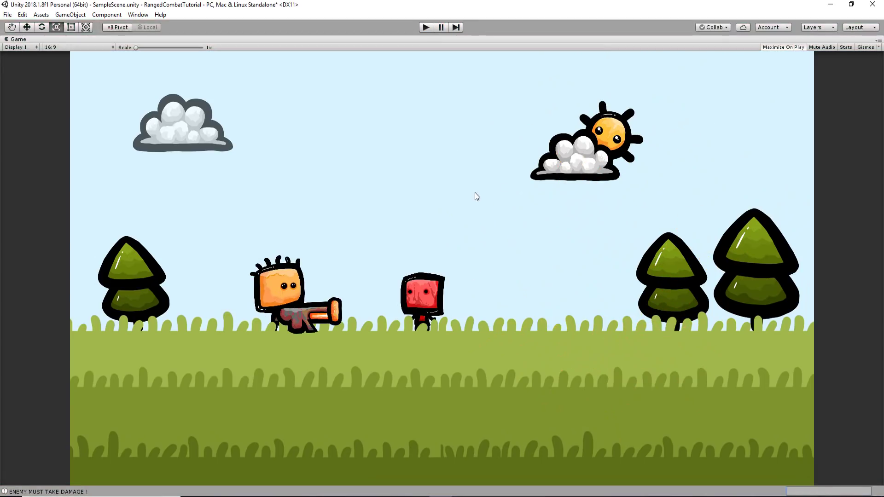